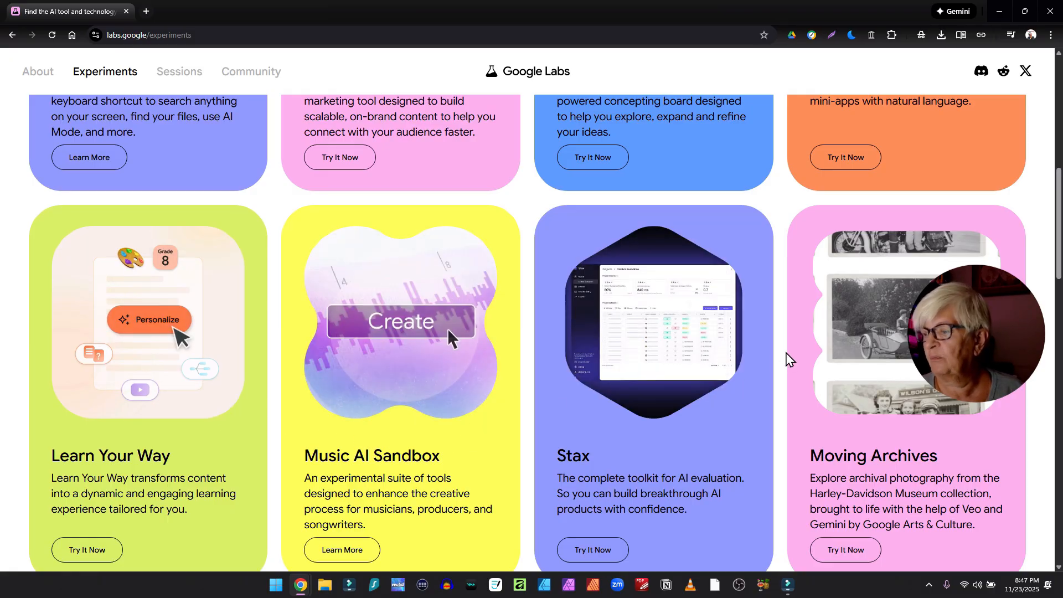
- Browse the Google Labs experiments and open Whisk
scroll(787, 359, down, 5)
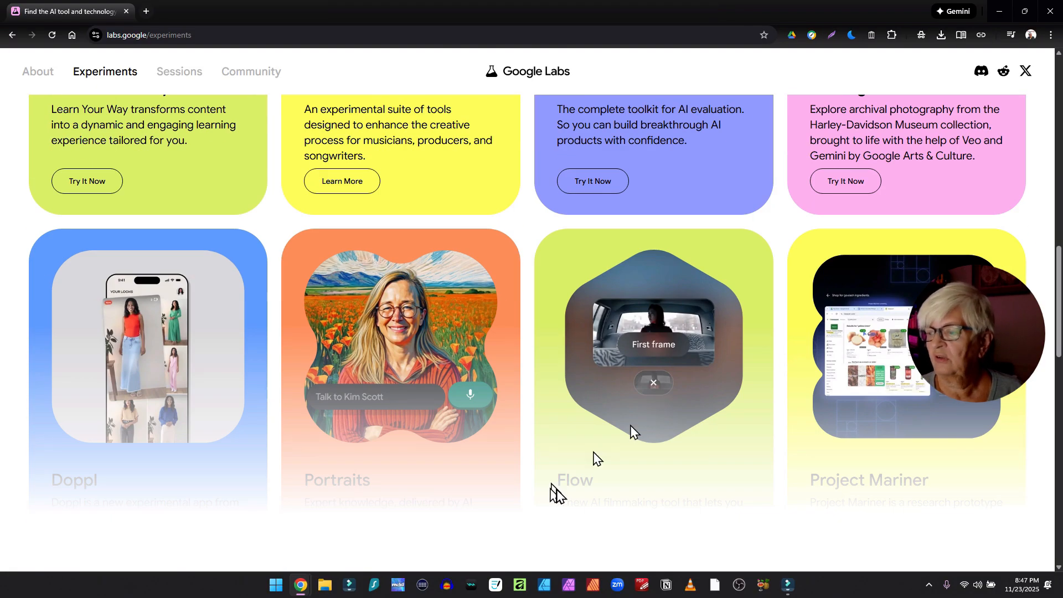
scroll(638, 413, down, 3)
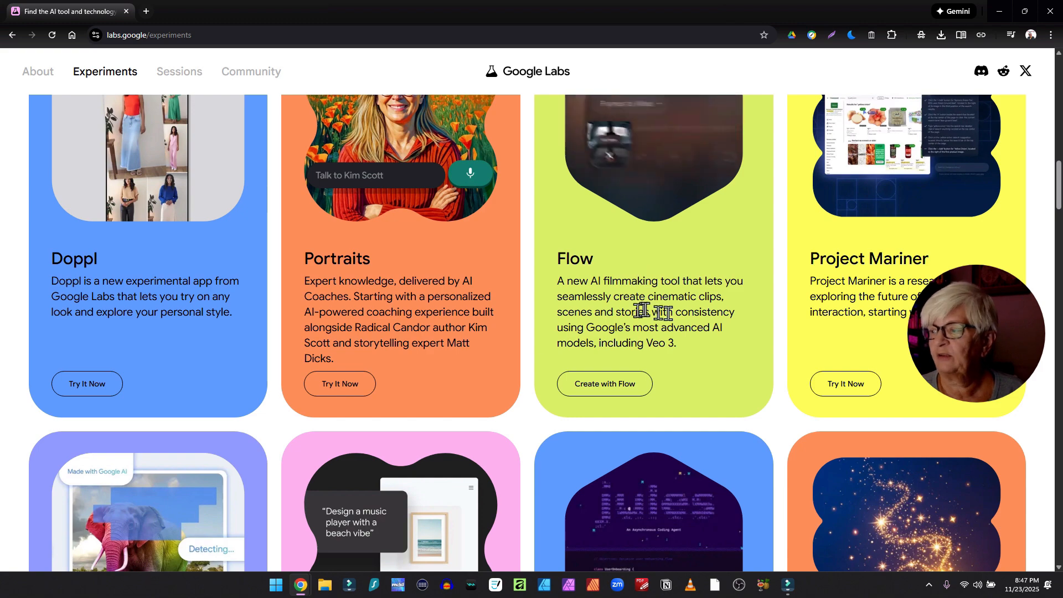
scroll(502, 298, down, 2)
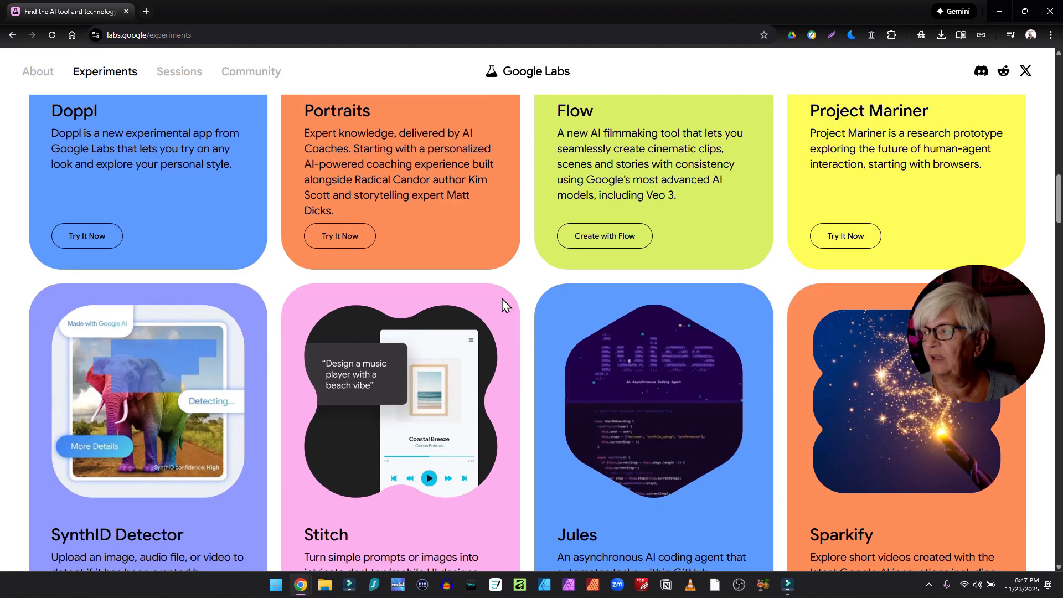
scroll(477, 320, down, 3)
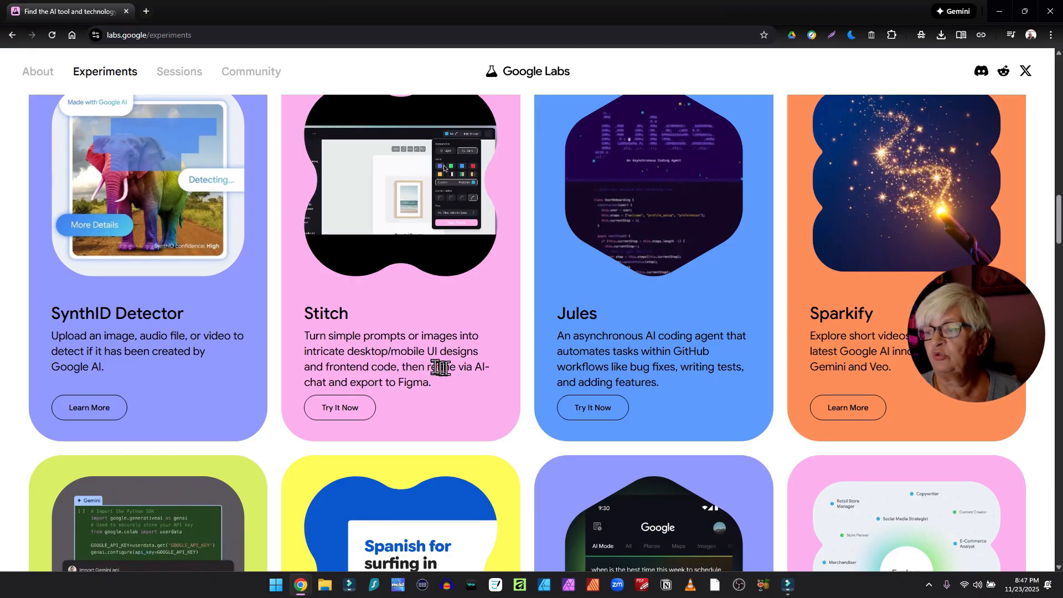
scroll(623, 335, down, 15)
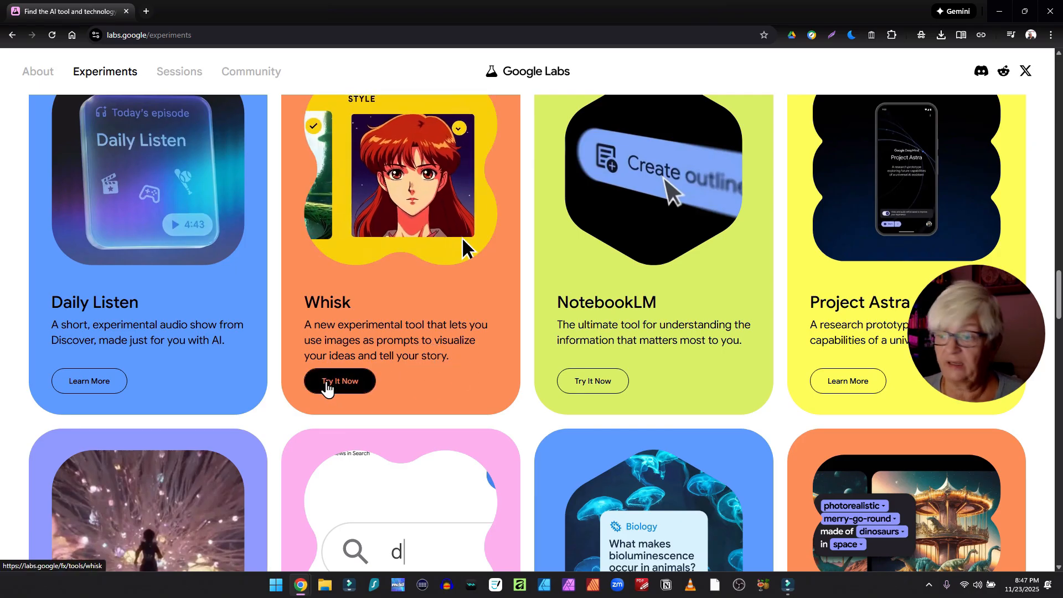
click(328, 382)
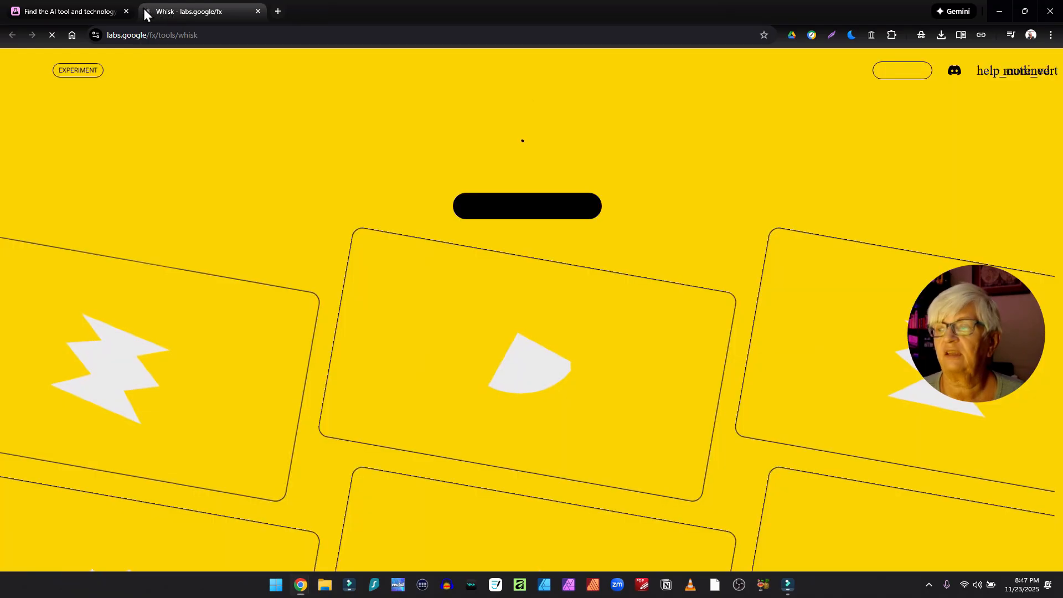
- Enter the Whisk tool and expand the reference images panel
scroll(731, 191, down, 3)
scroll(731, 191, down, 10)
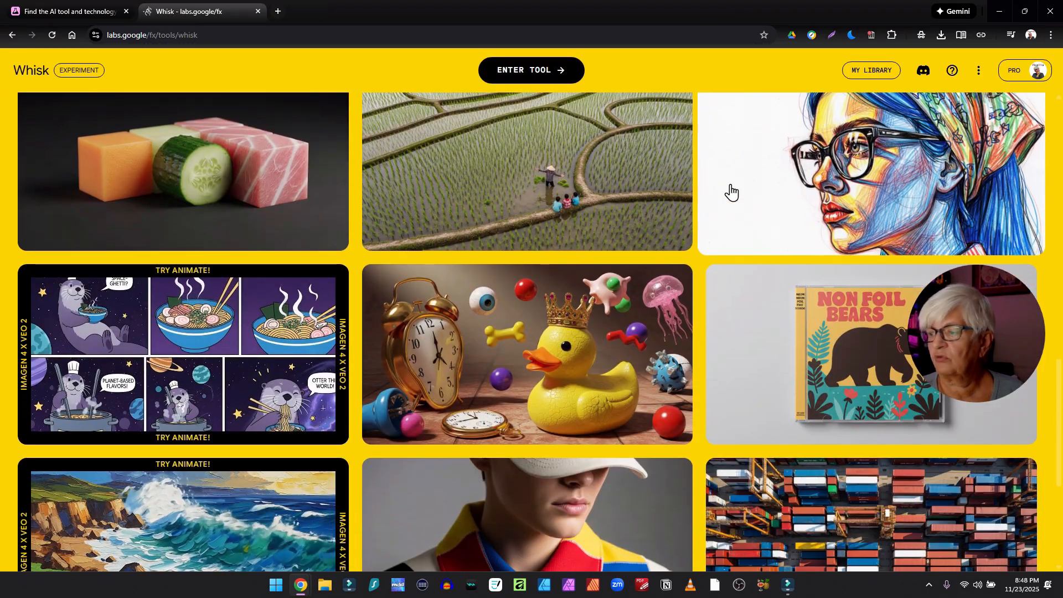
scroll(731, 191, down, 5)
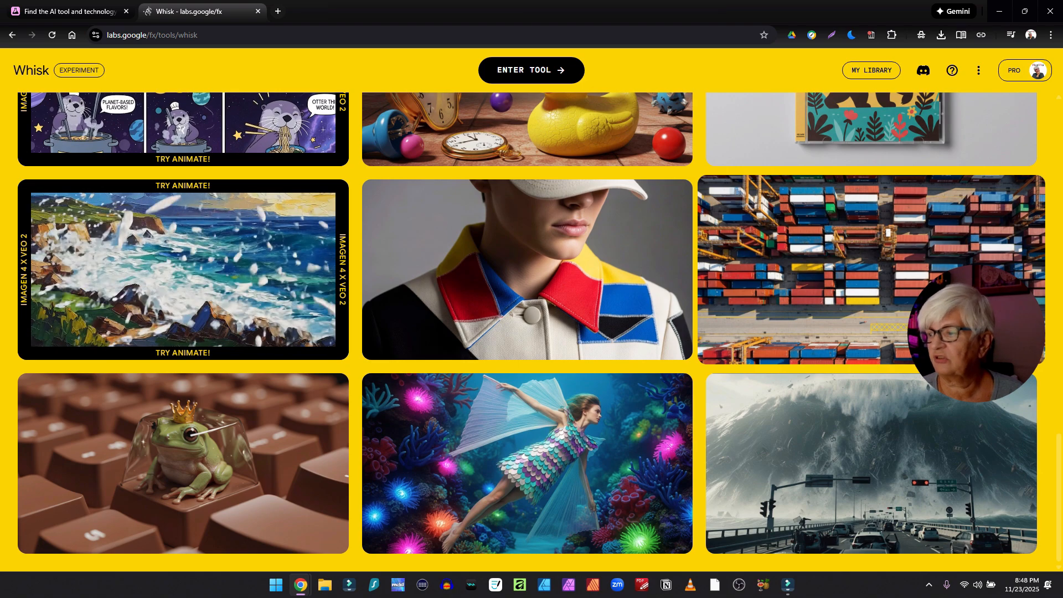
scroll(731, 191, up, 15)
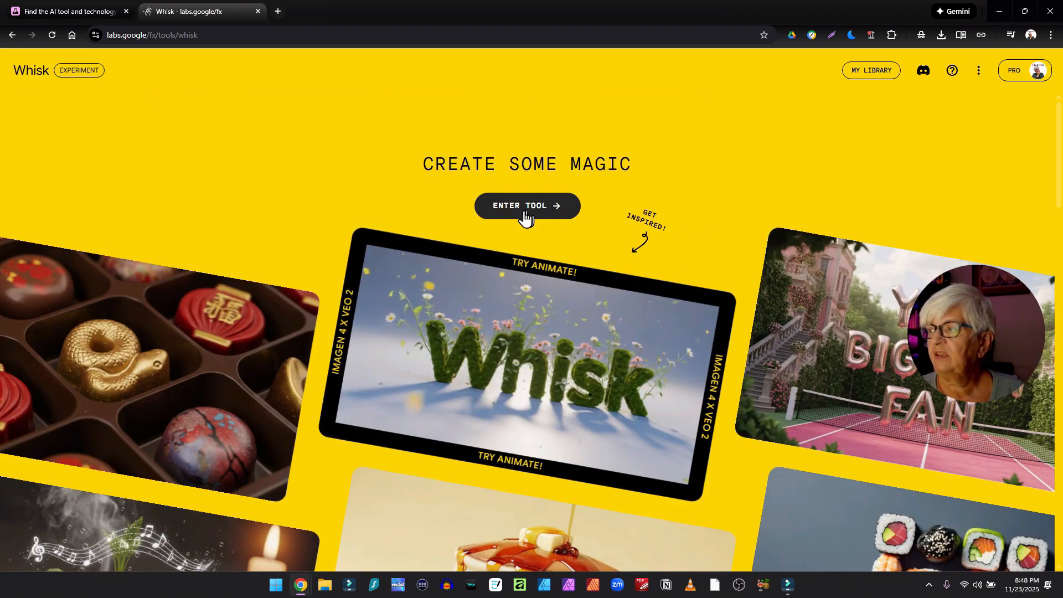
click(521, 210)
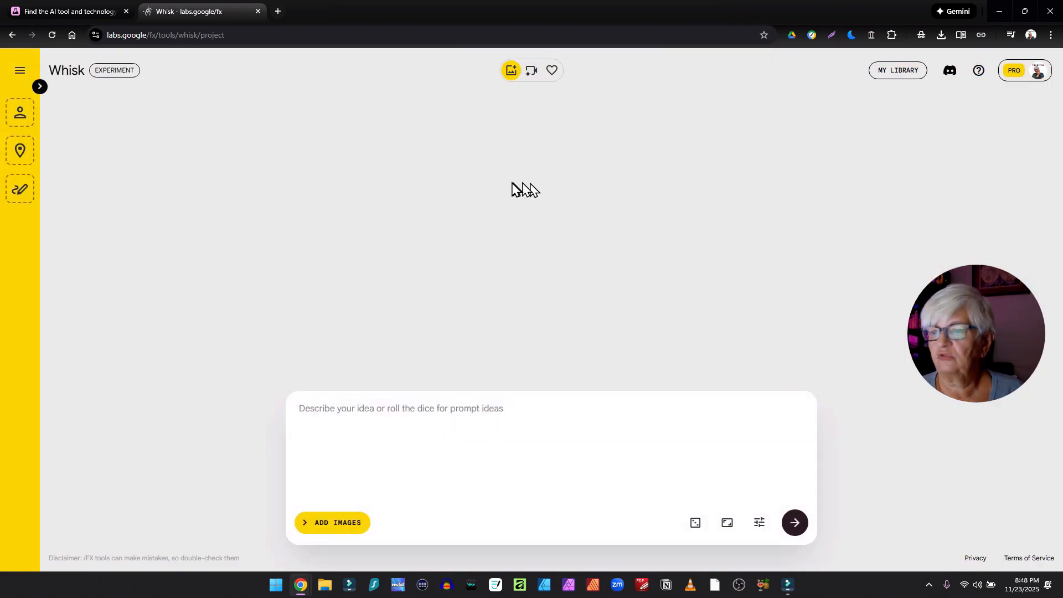
click(39, 87)
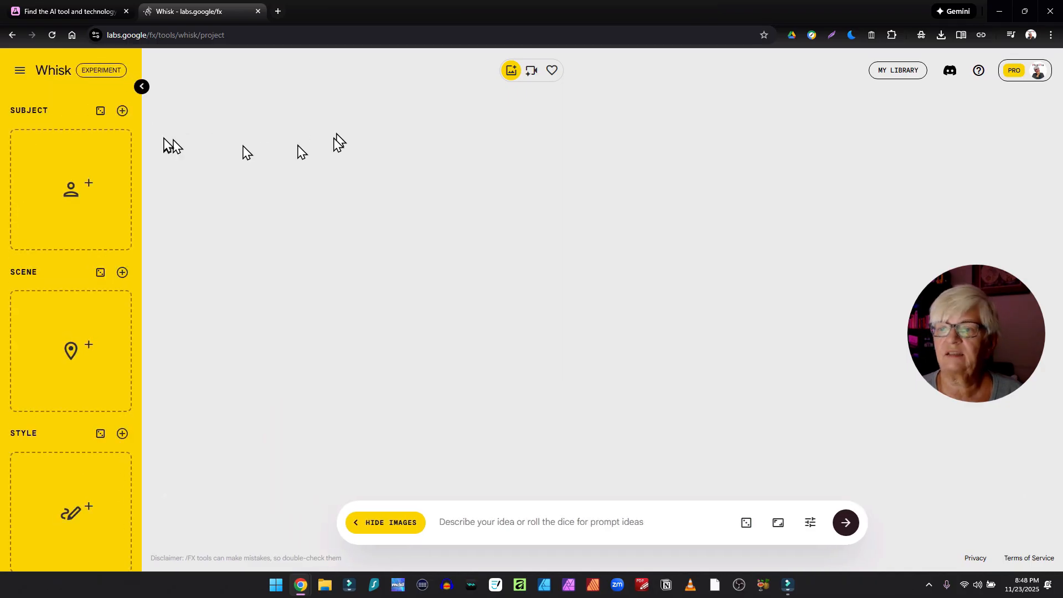
- Generate two random subject images and deselect the bear subject
mouse_move(49, 217)
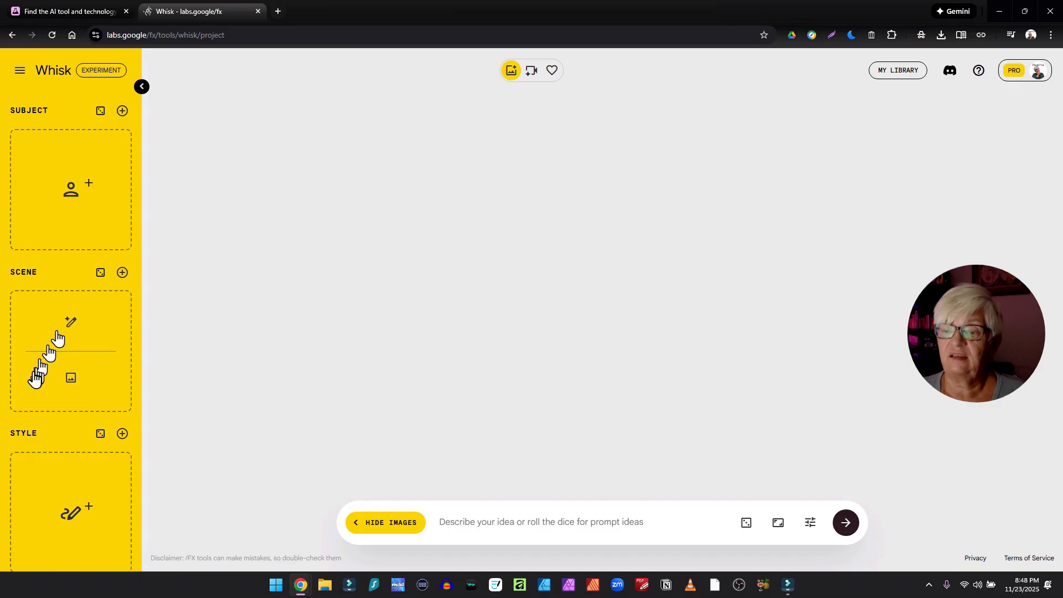
mouse_move(81, 165)
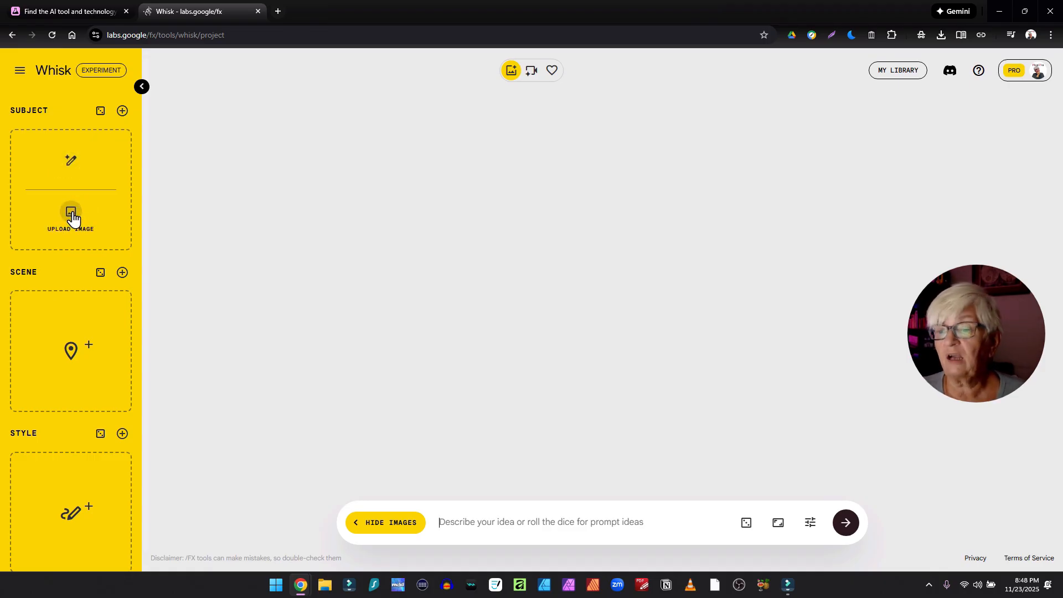
mouse_move(91, 313)
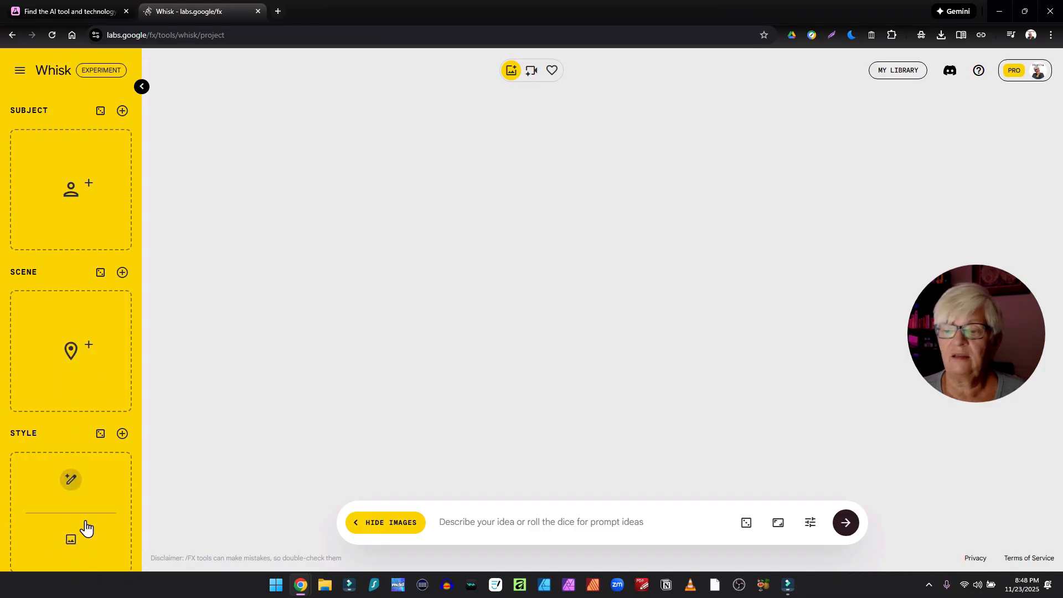
click(101, 112)
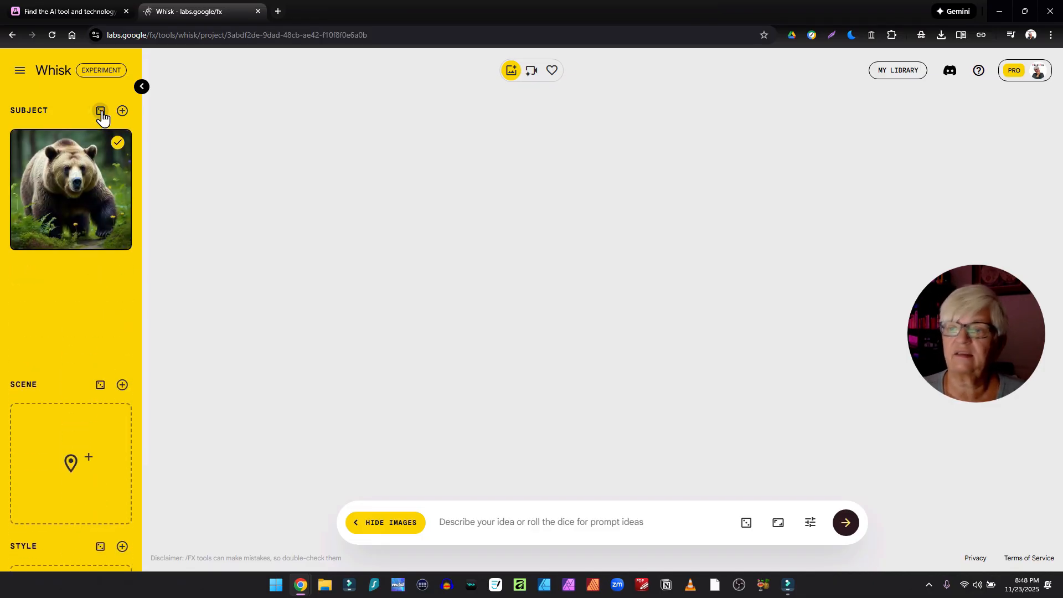
click(118, 275)
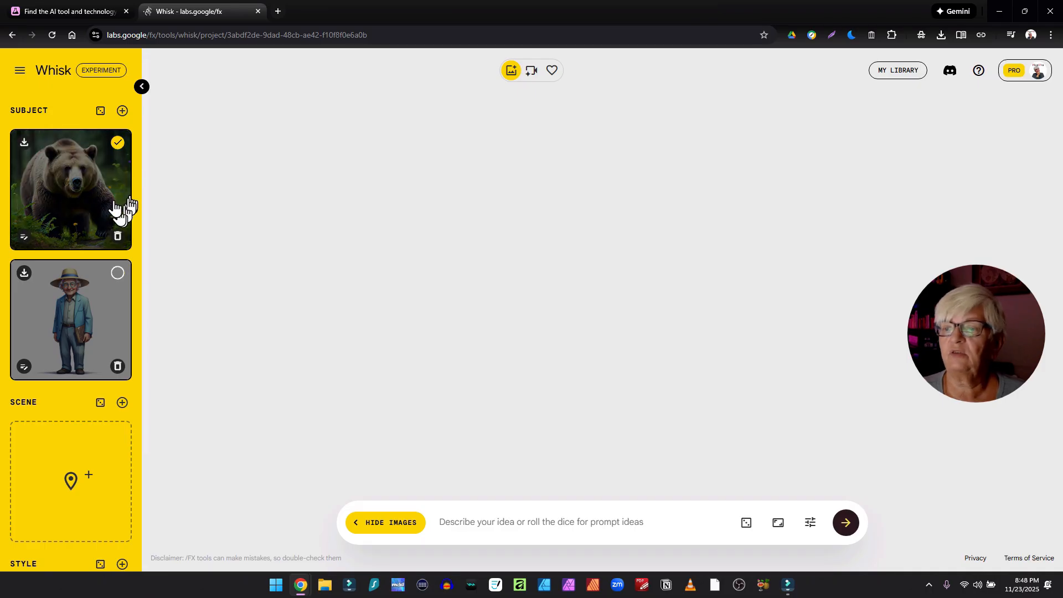
click(118, 144)
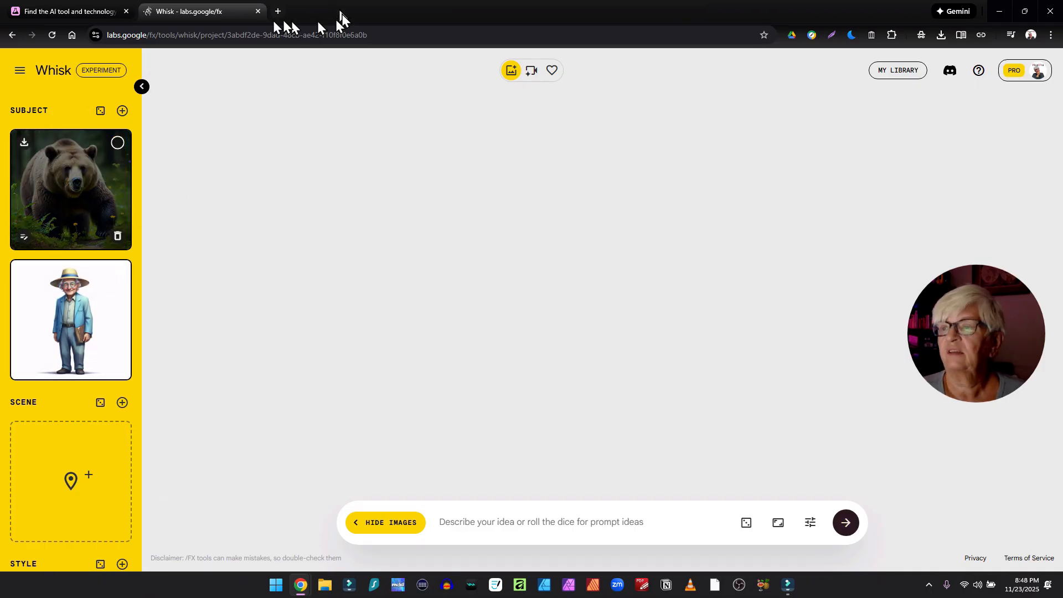
- Reload the project page and delete both subject images
click(384, 36)
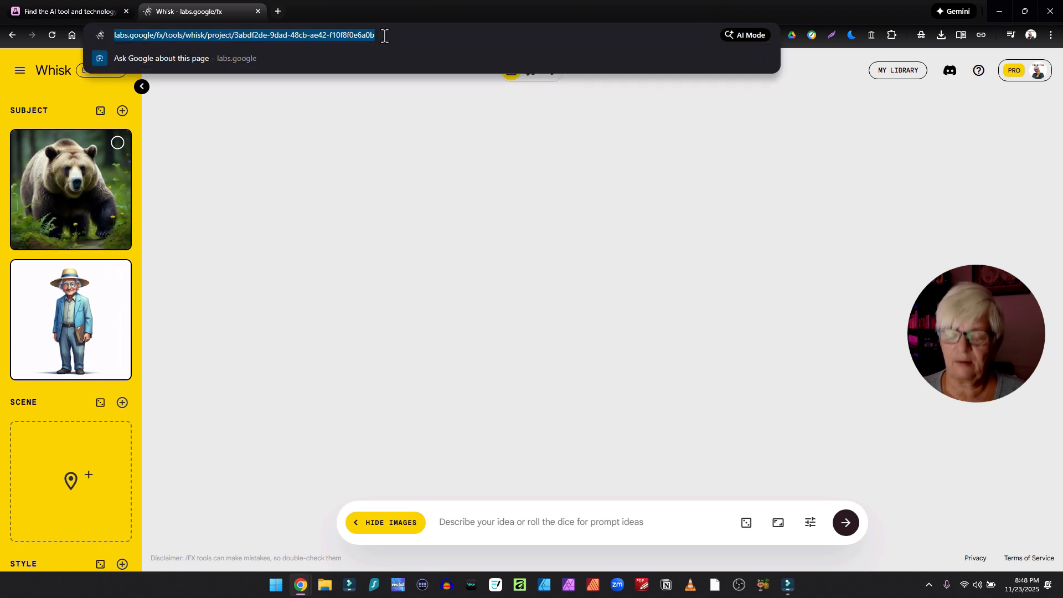
key(Return)
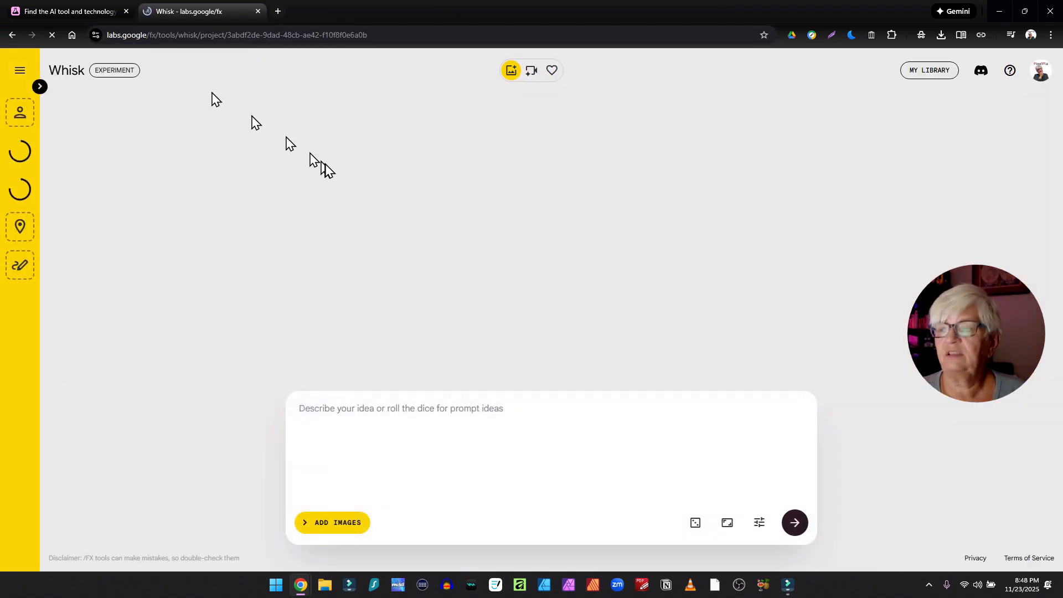
click(39, 86)
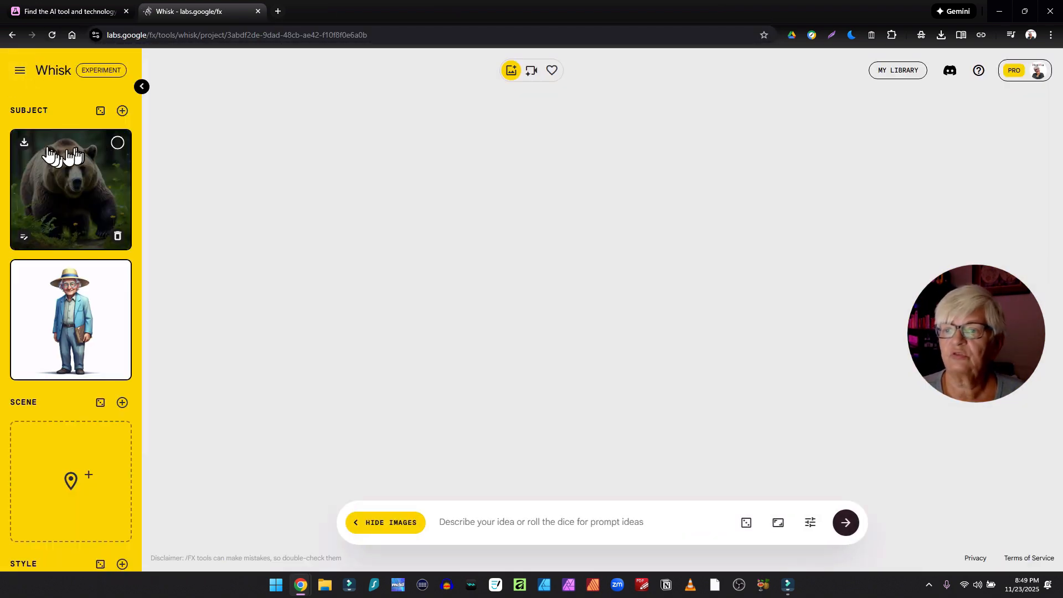
click(117, 237)
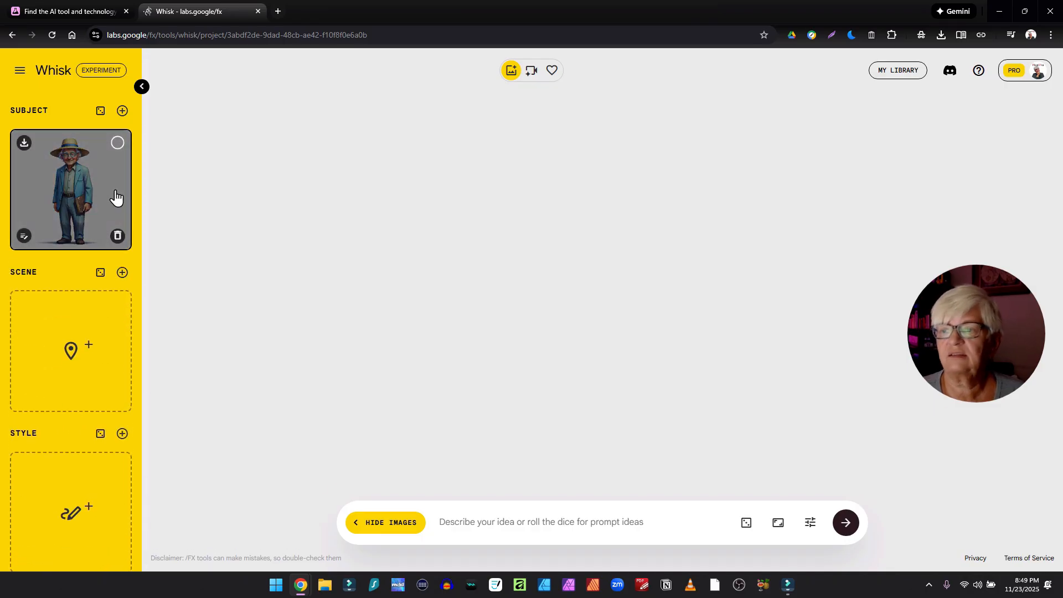
click(118, 237)
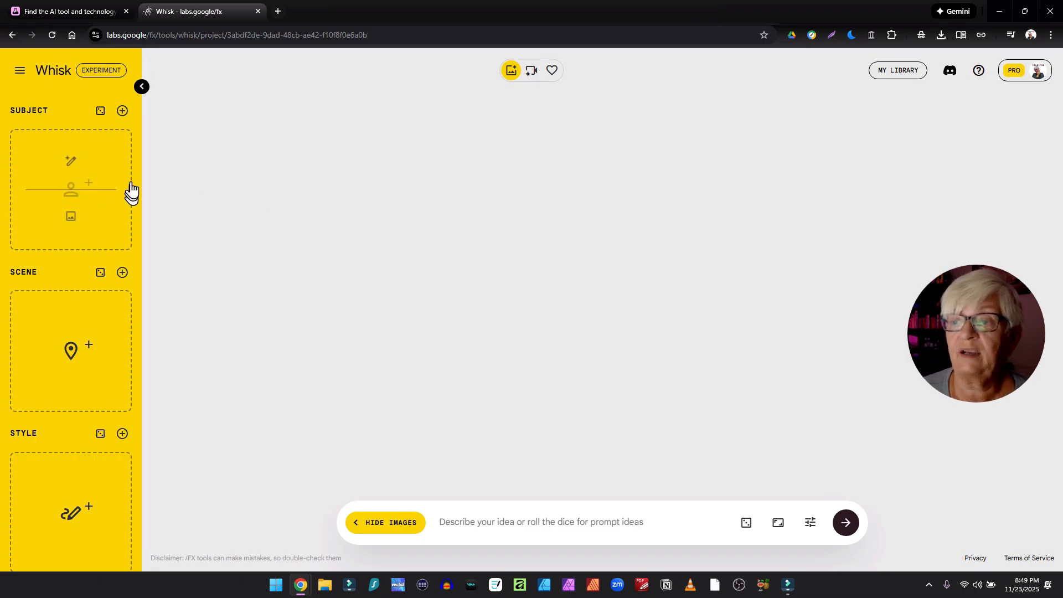
- Generate a random subject image and two random scene images
click(100, 111)
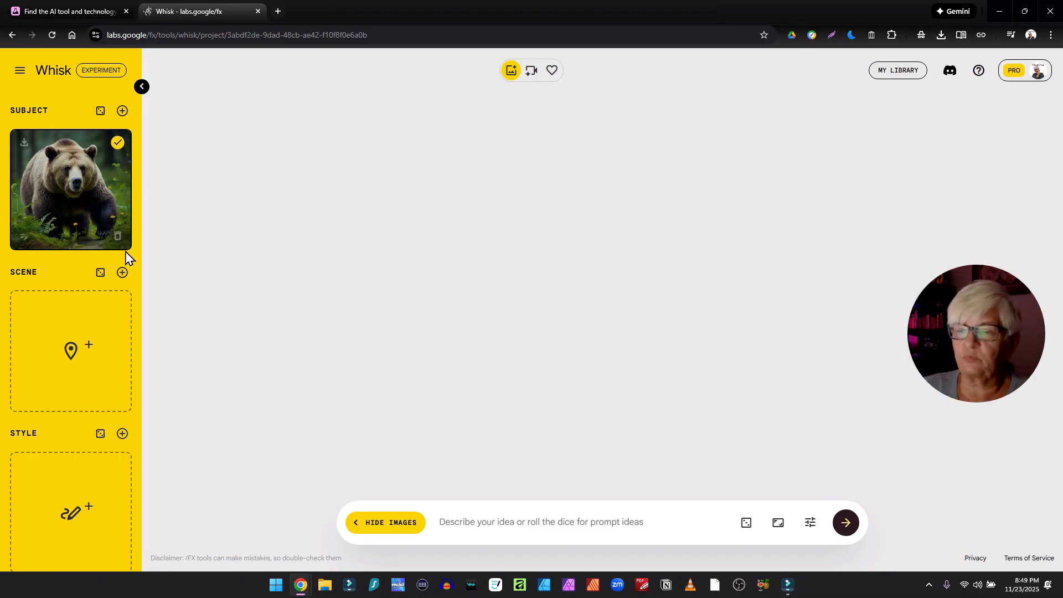
click(100, 273)
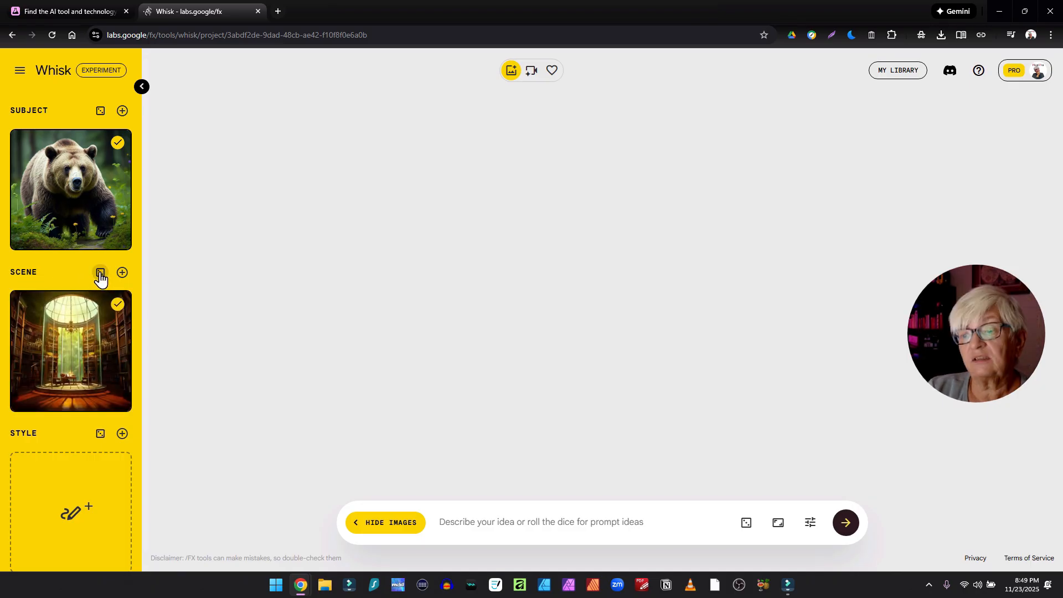
click(100, 273)
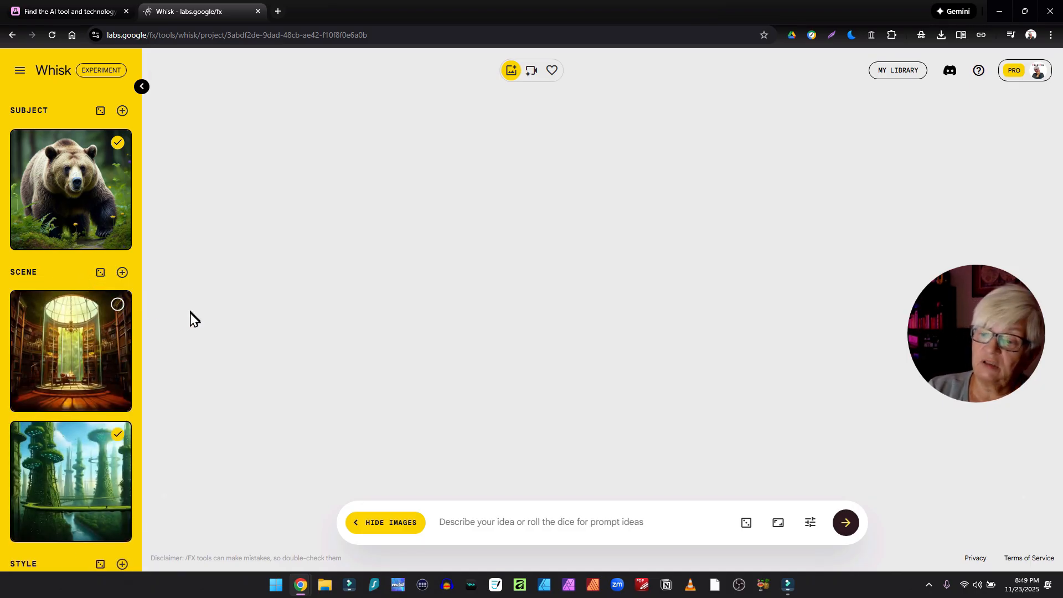
- Generate two random style images
scroll(124, 332, down, 3)
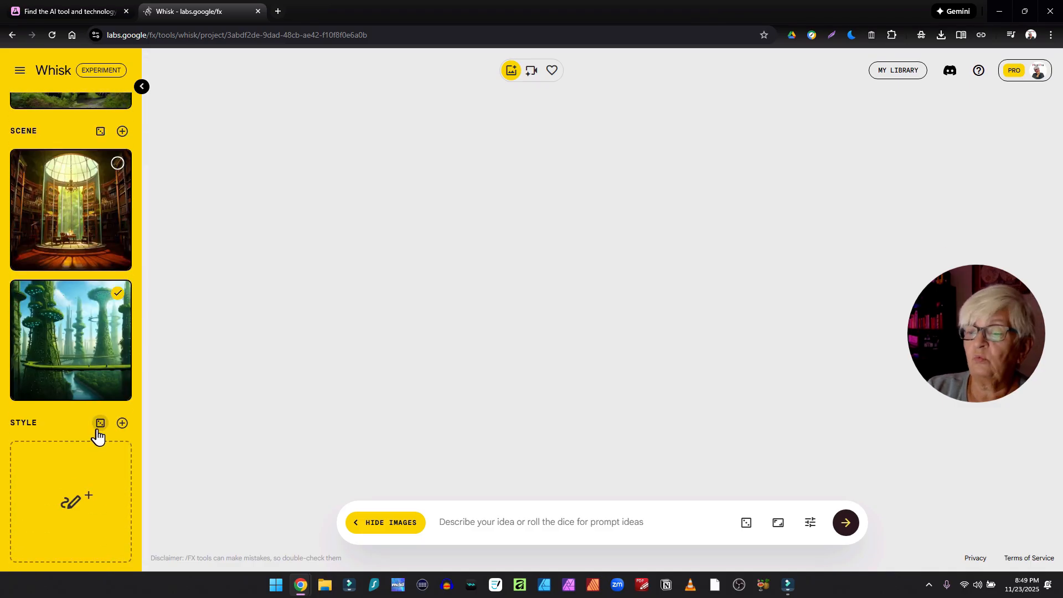
click(100, 425)
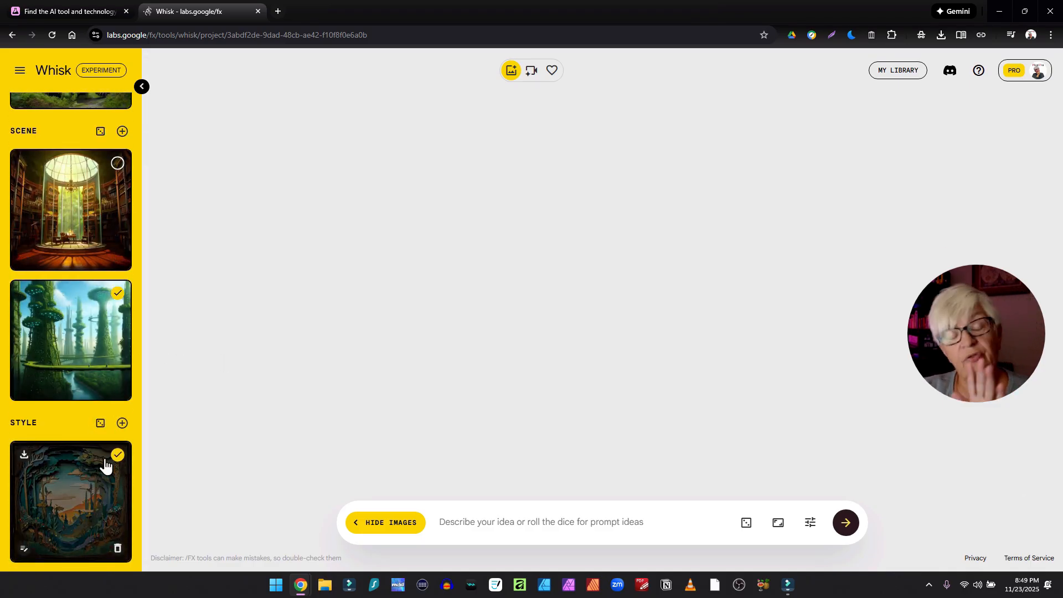
click(100, 424)
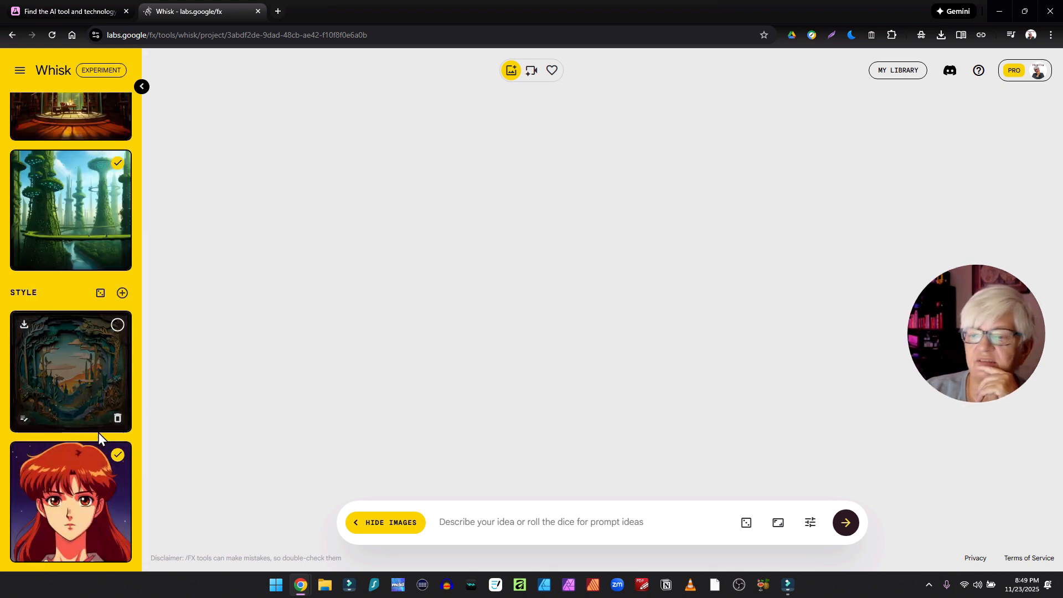
- Generate two more random subject images
scroll(82, 501, up, 3)
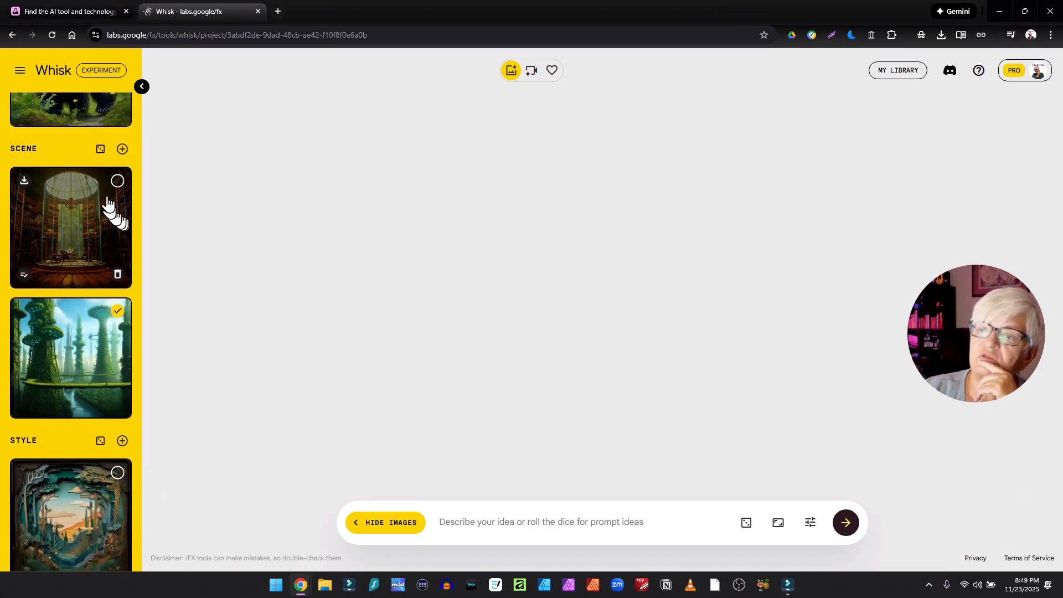
scroll(133, 216, up, 3)
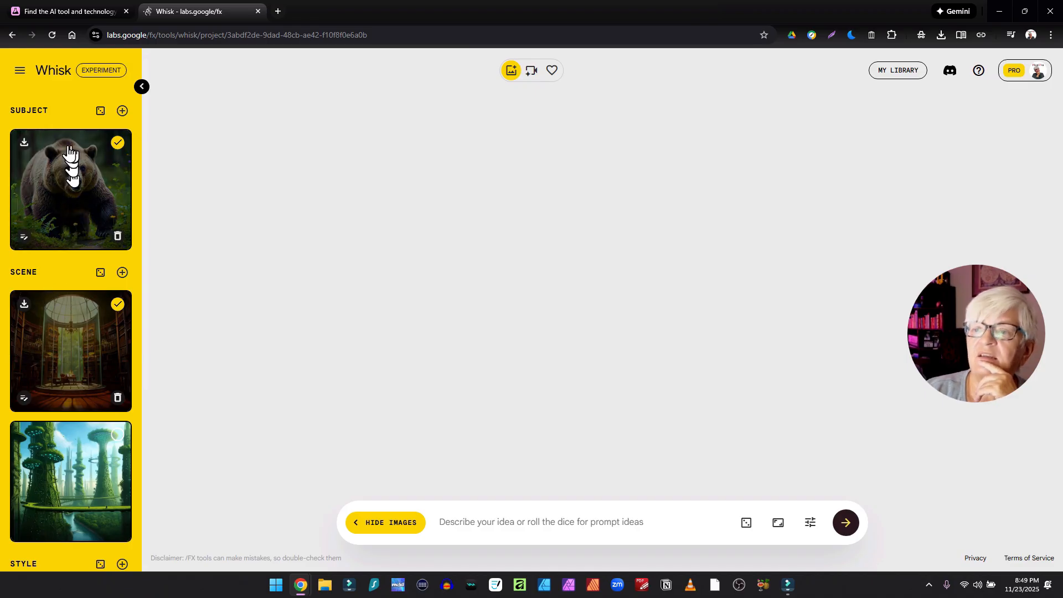
click(101, 112)
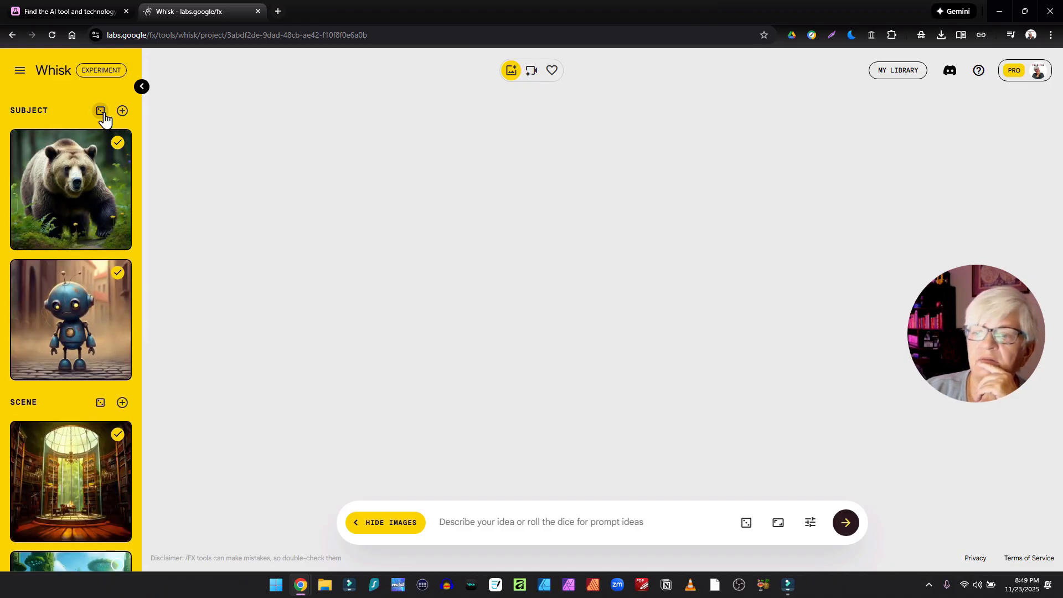
click(101, 112)
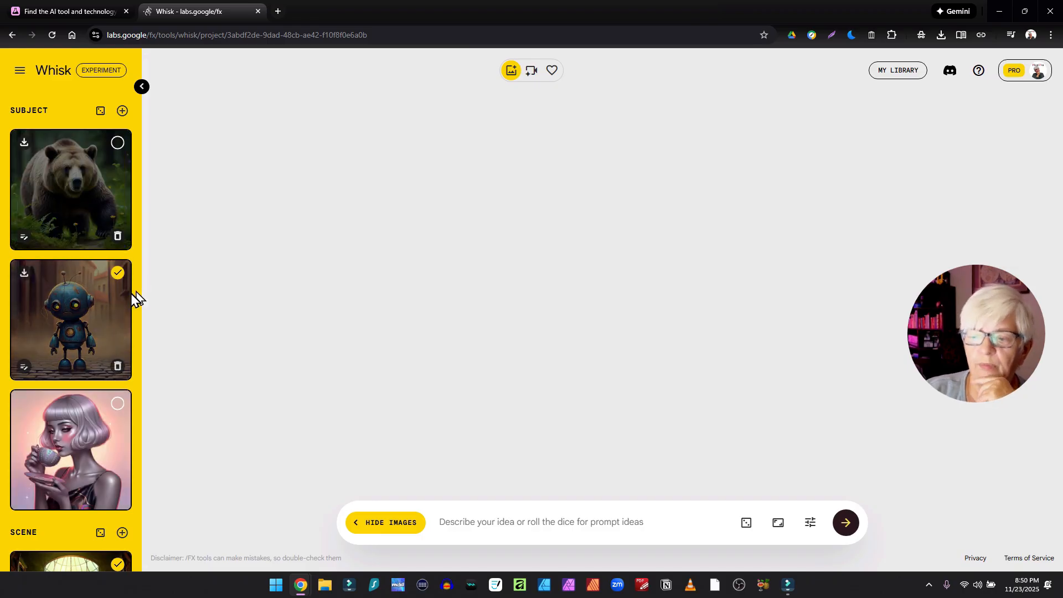
- Review the selected reference images and the generated results
scroll(132, 296, down, 4)
scroll(83, 377, down, 3)
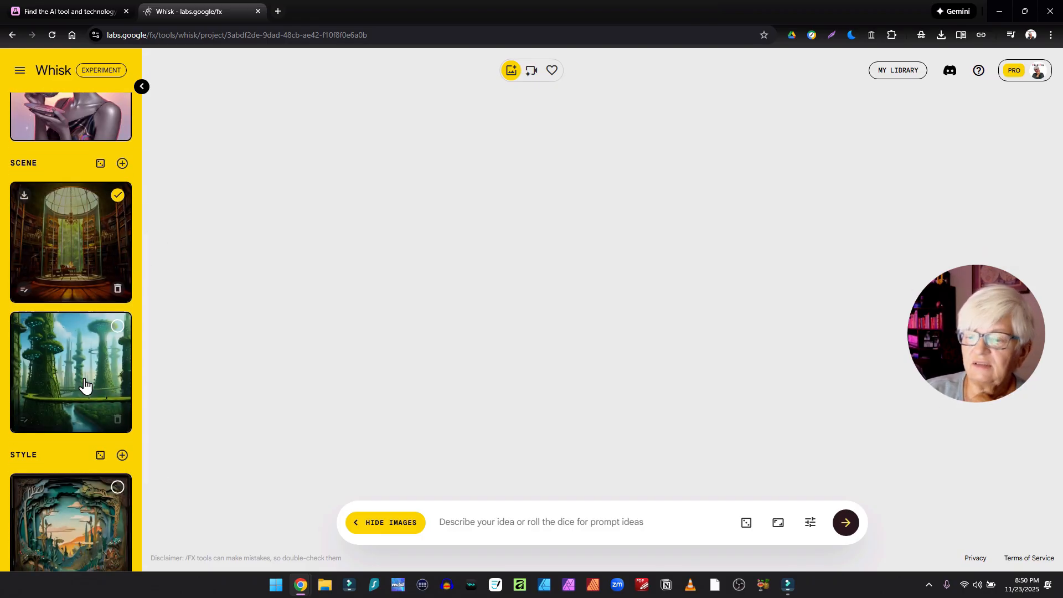
scroll(111, 424, down, 3)
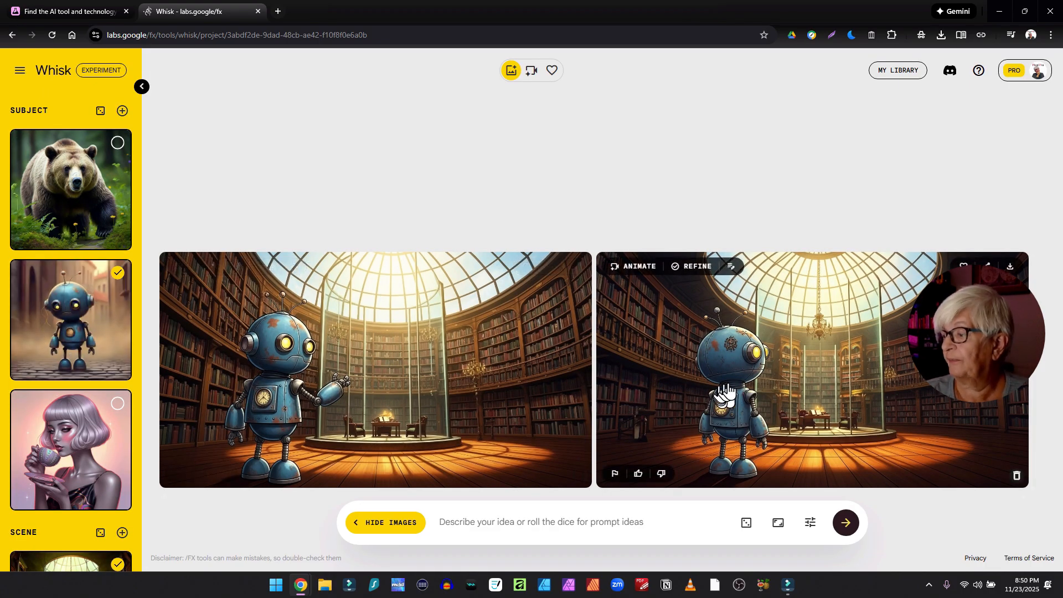
scroll(71, 332, down, 7)
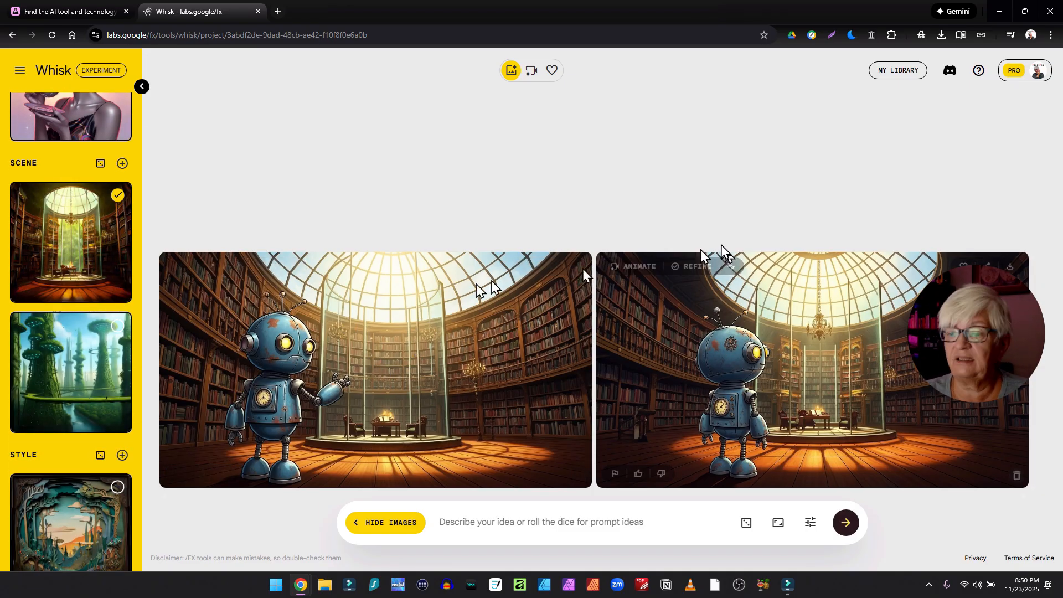
- Open the generation settings and the aspect ratio options to examine them without changing anything
scroll(81, 259, down, 3)
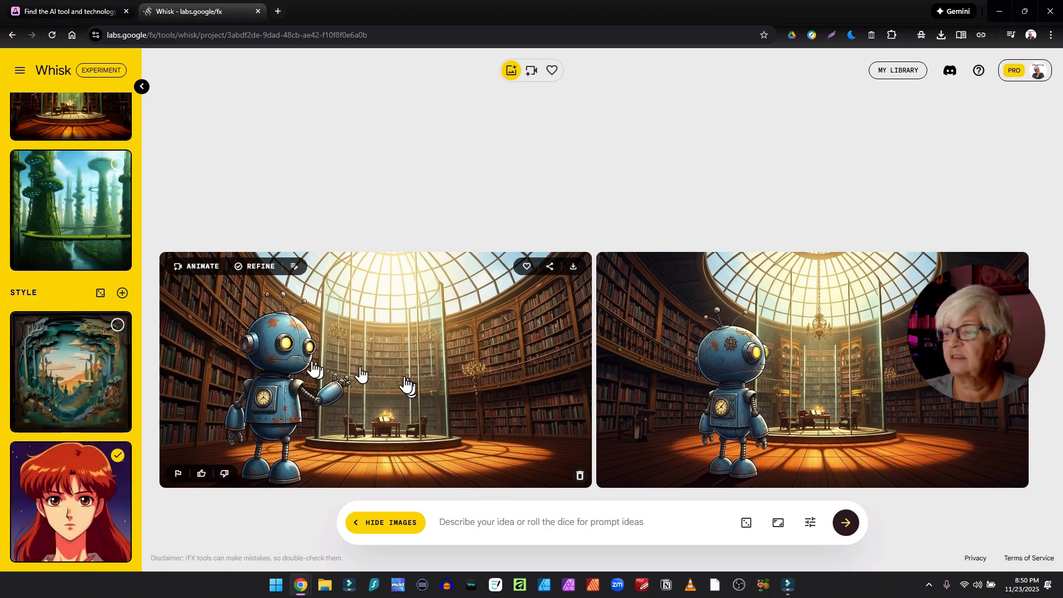
click(806, 525)
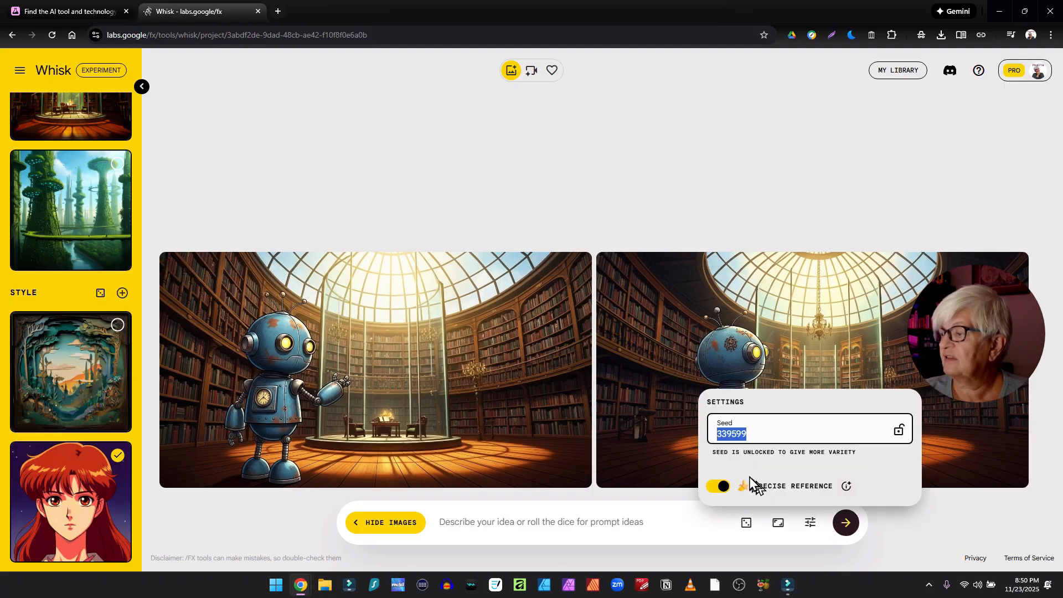
click(778, 523)
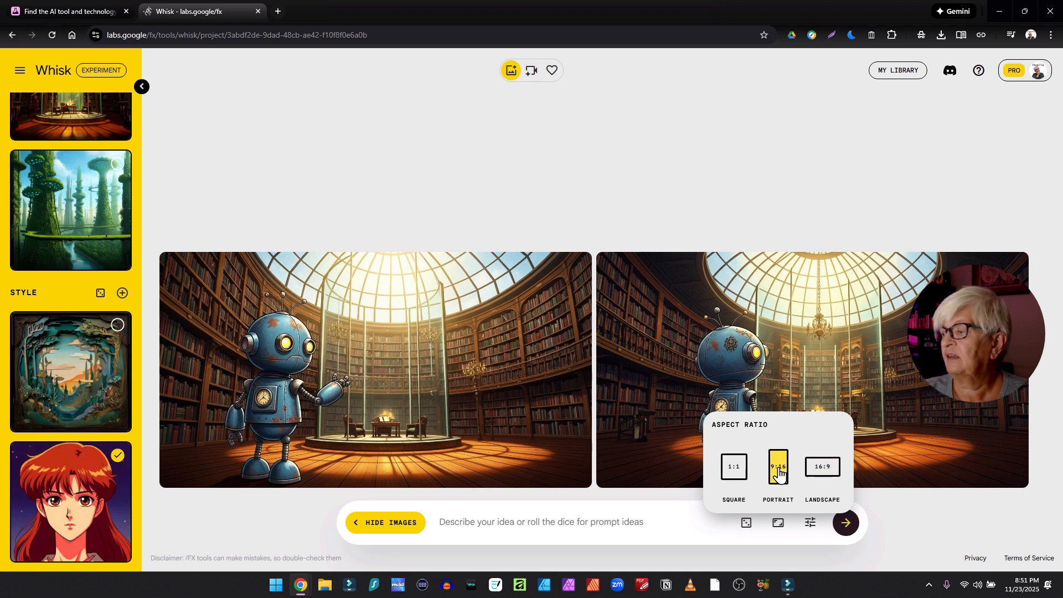
click(688, 534)
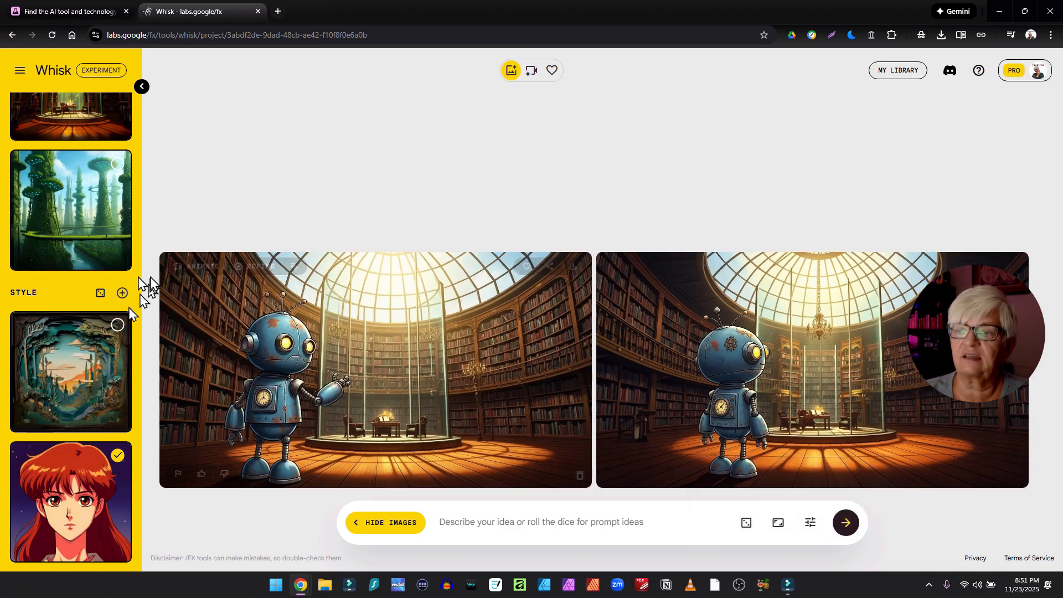
- Switch the style reference to the paper-cut landscape image instead of the anime portrait
scroll(124, 369, up, 6)
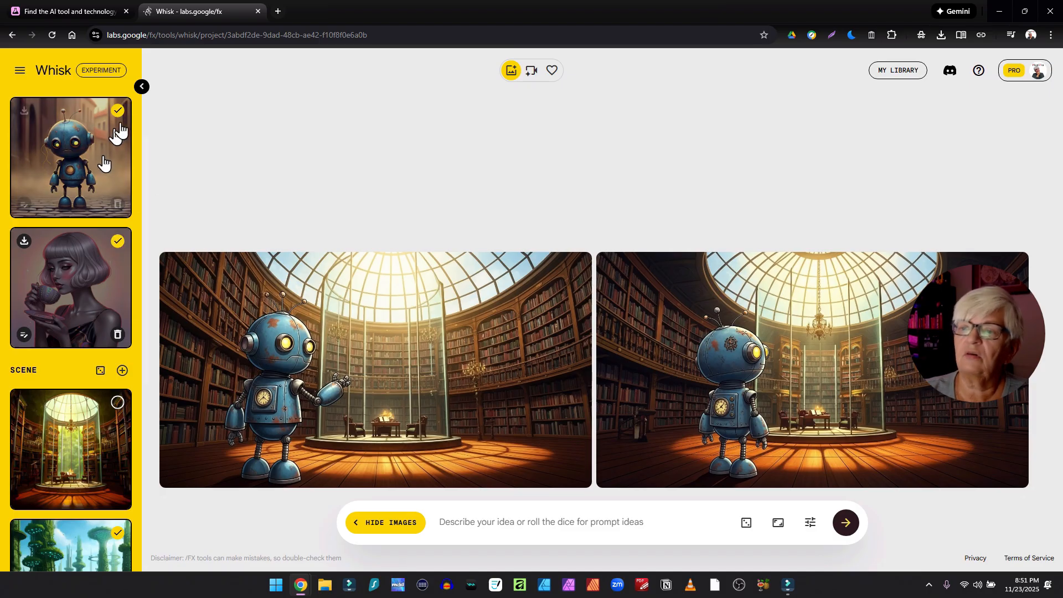
scroll(65, 271, down, 6)
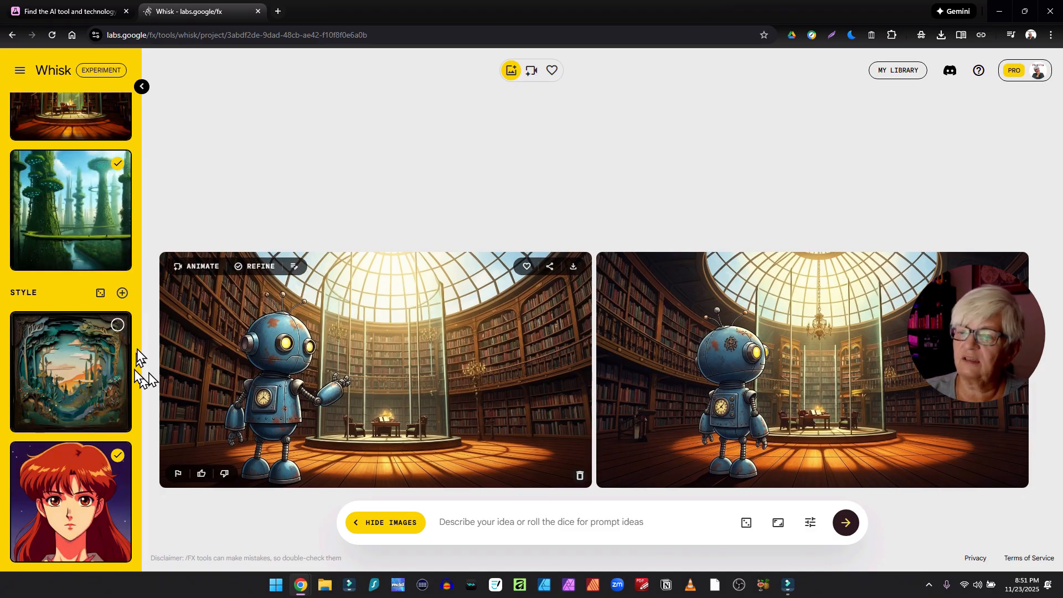
click(117, 325)
scroll(70, 332, up, 5)
scroll(64, 499, down, 3)
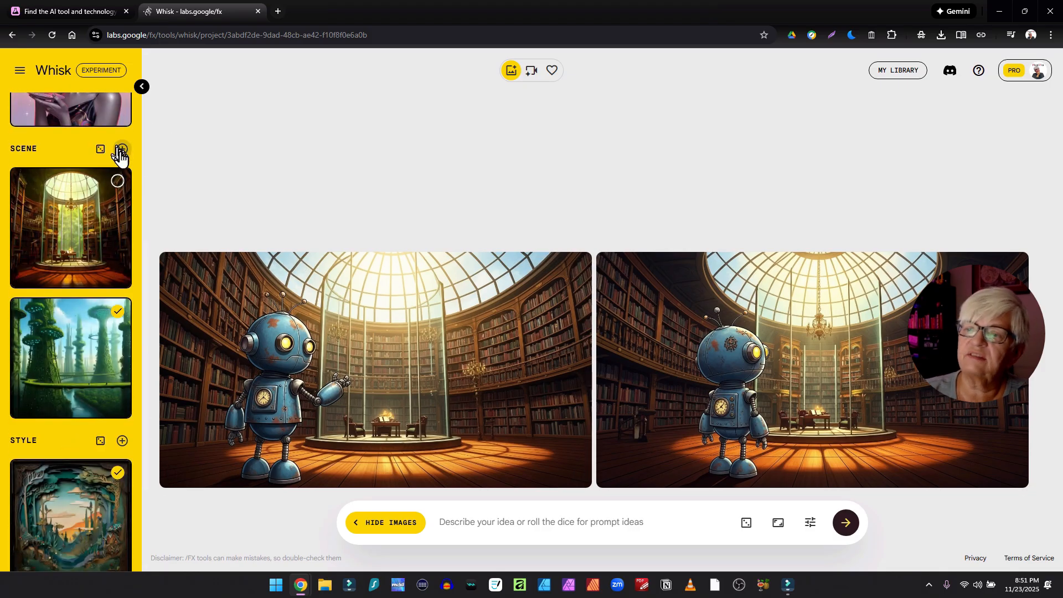
- Generate a random mountain village scene and create new images from the selected references
click(100, 149)
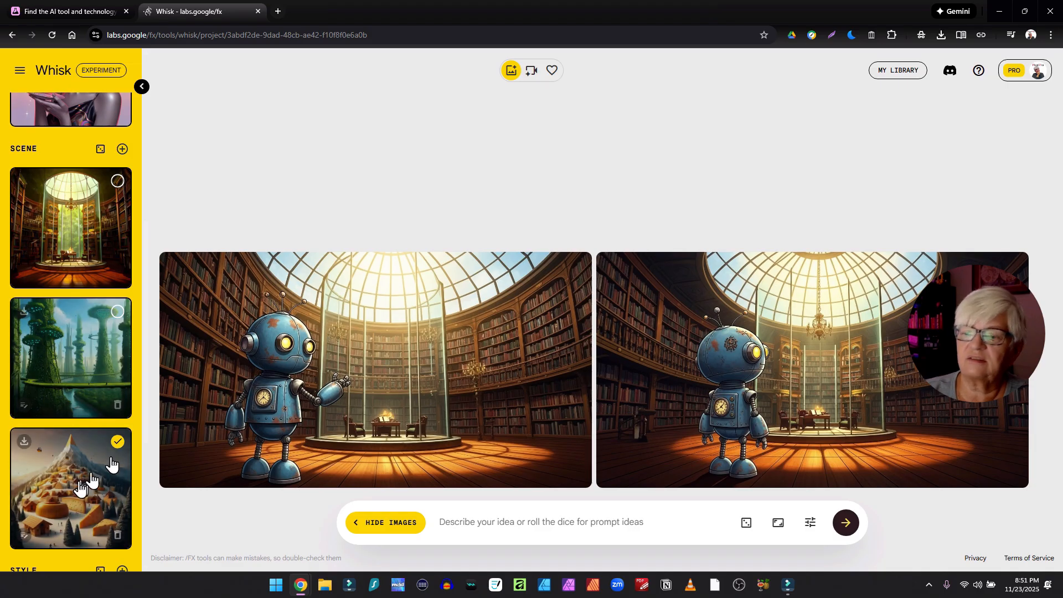
scroll(114, 515, down, 4)
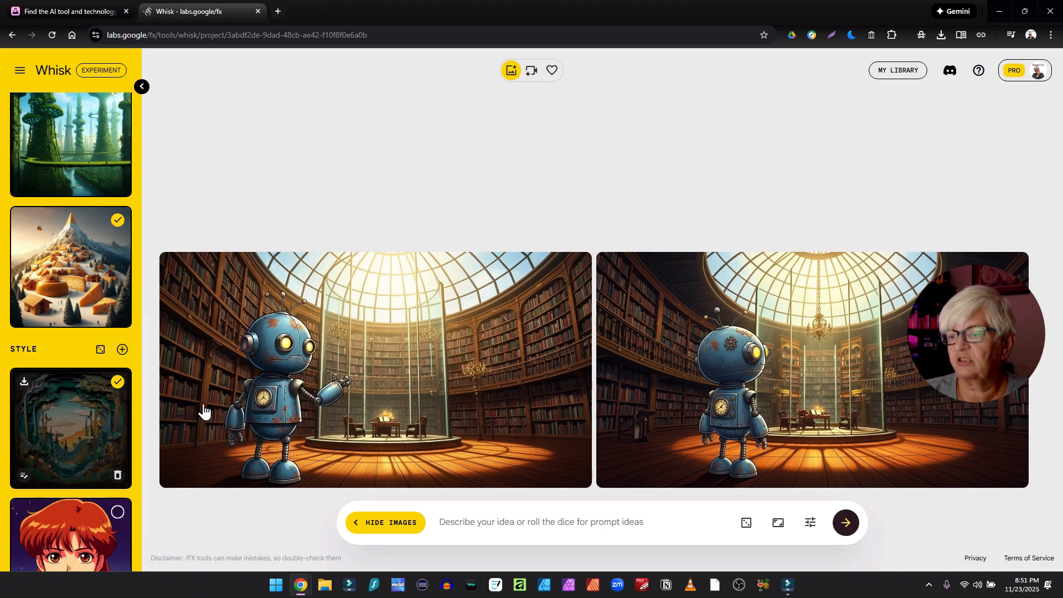
click(846, 523)
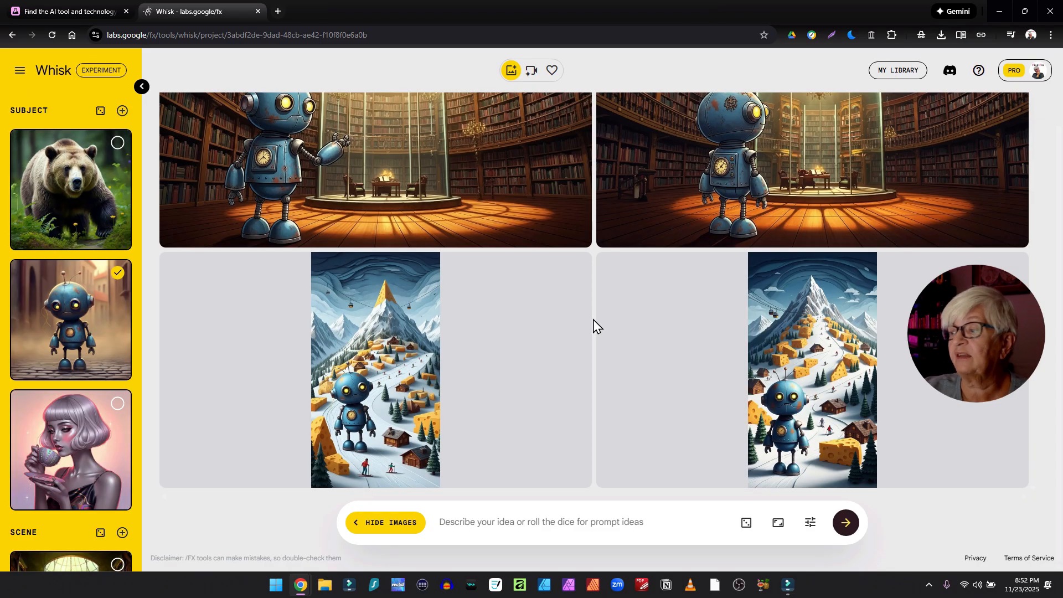
- Refine the first mountain image with the edit 'make the robot proportional to the houses'
click(256, 265)
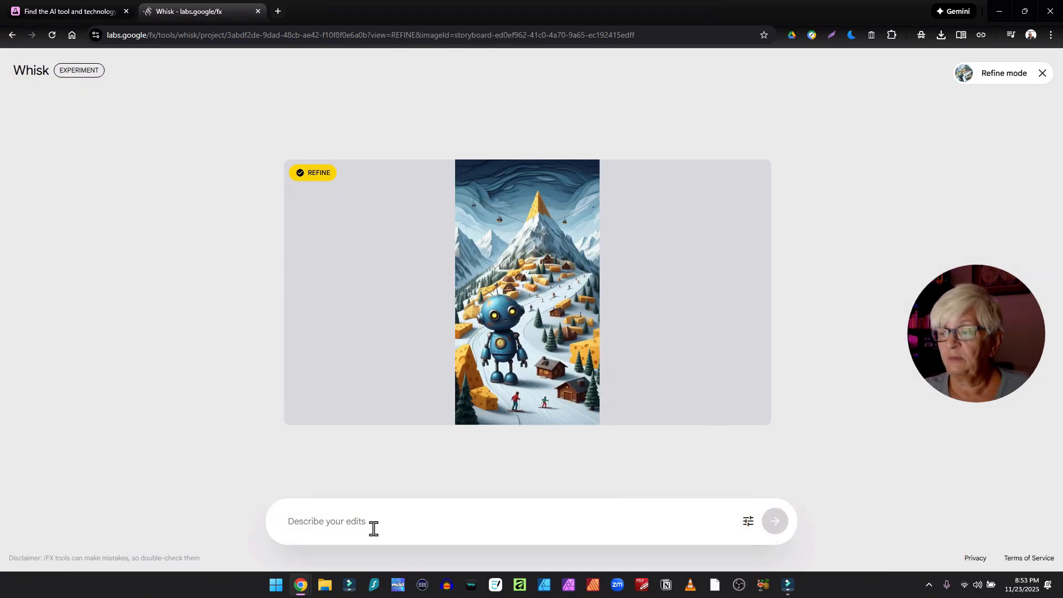
text(make the robot proportional to the houses)
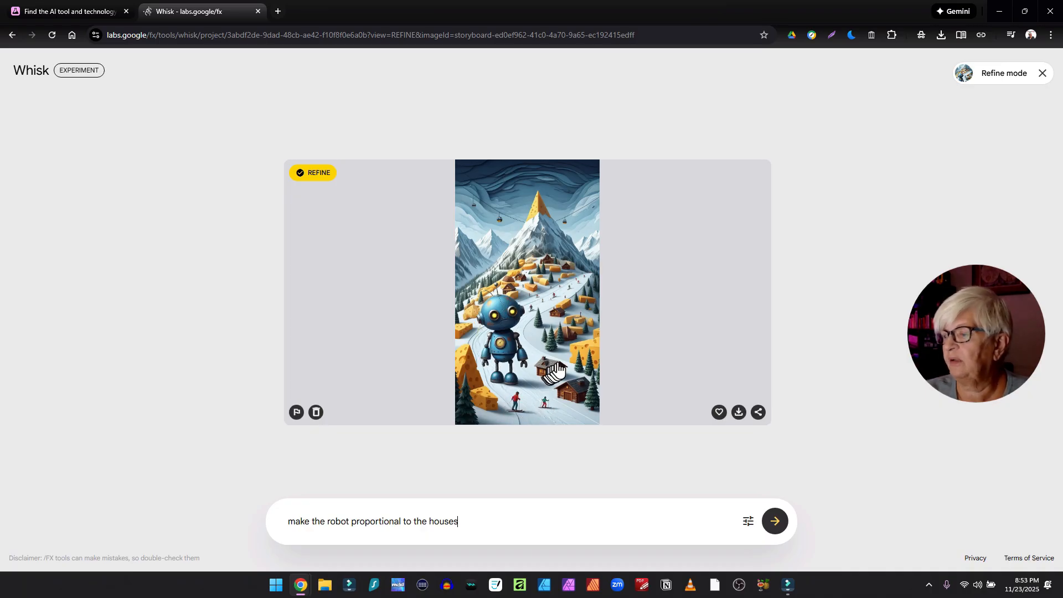
click(774, 521)
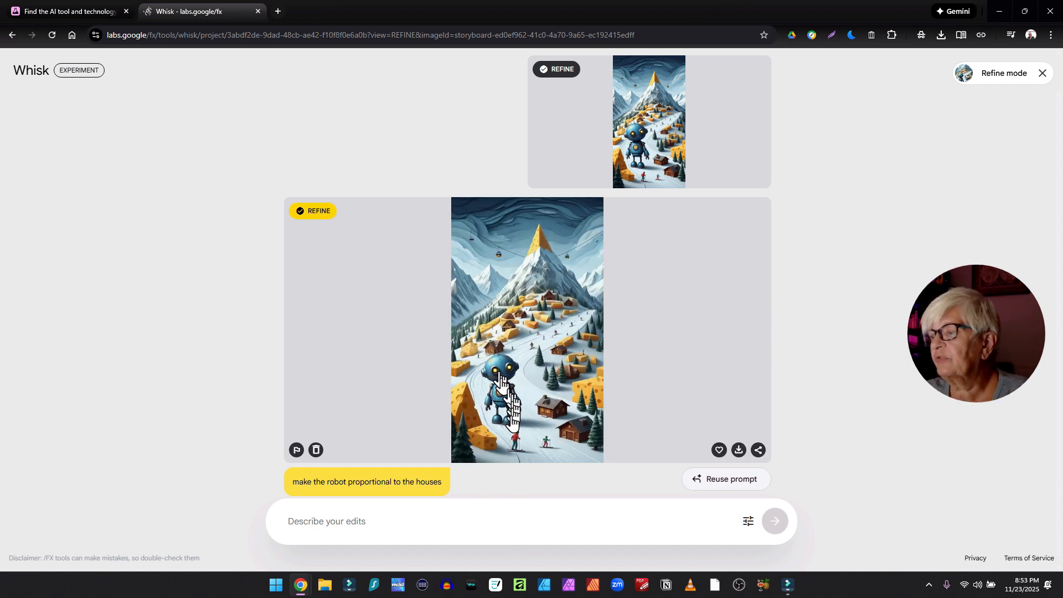
- Refine it again with the edit 'make the robot smaller' and leave refine mode
click(415, 515)
text(make the ro)
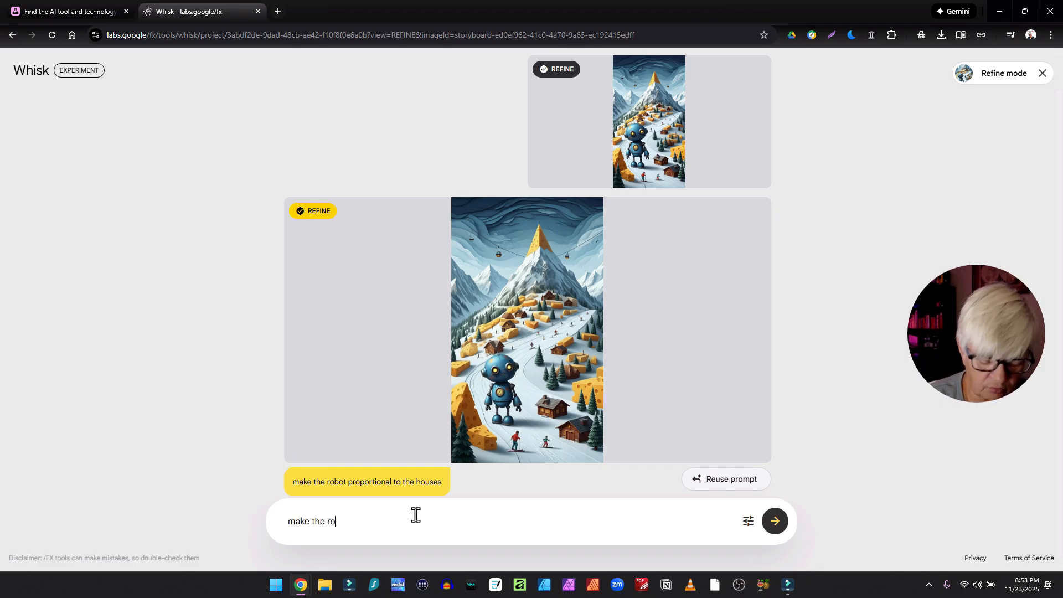
text(bot smalle)
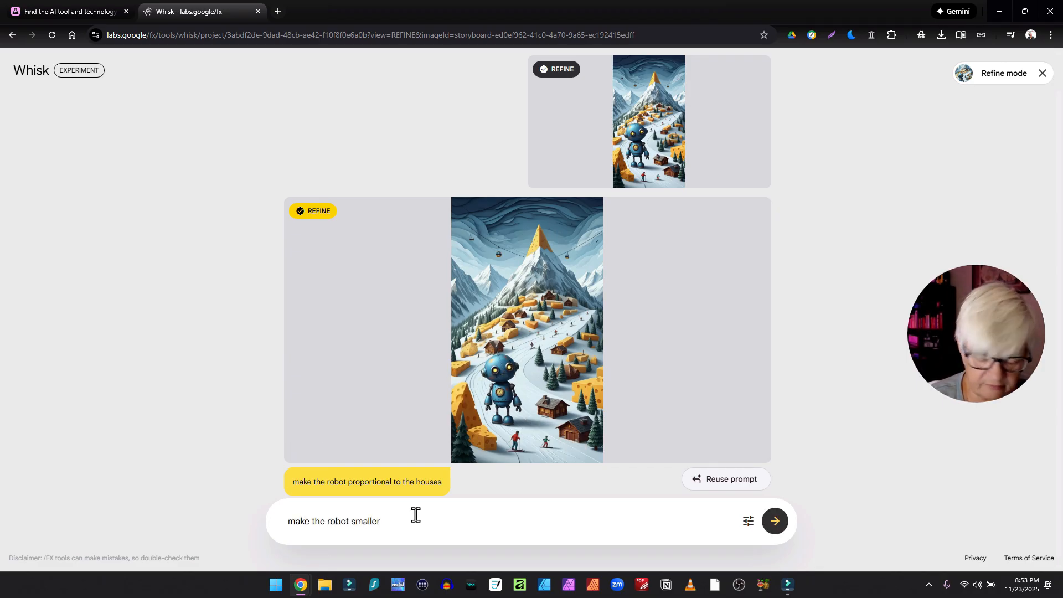
text(r)
key(Return)
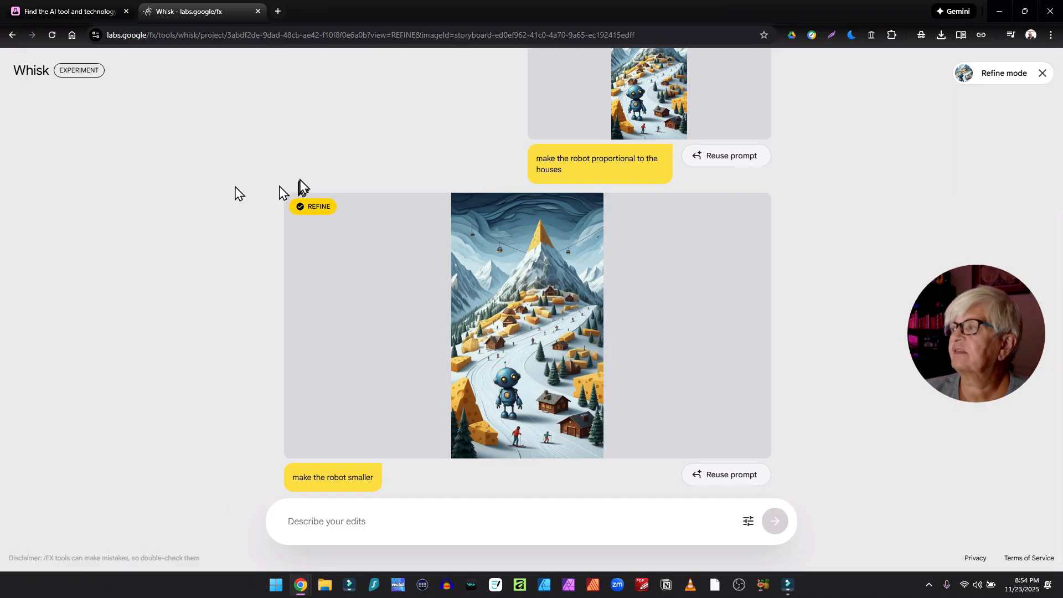
click(1042, 73)
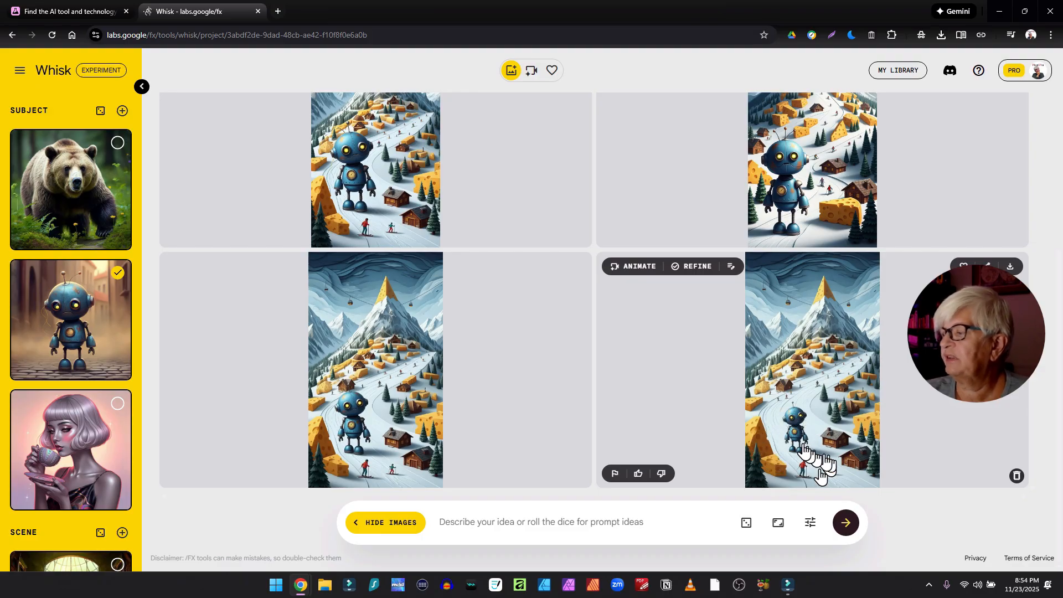
- Delete all three subject reference images
scroll(815, 429, up, 3)
scroll(815, 435, down, 4)
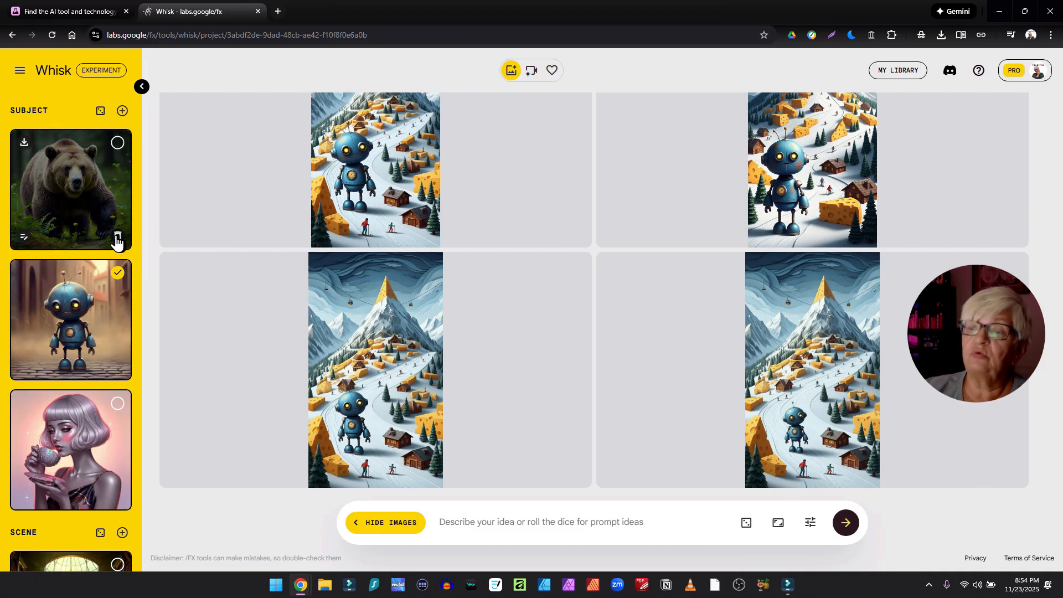
click(119, 242)
click(119, 241)
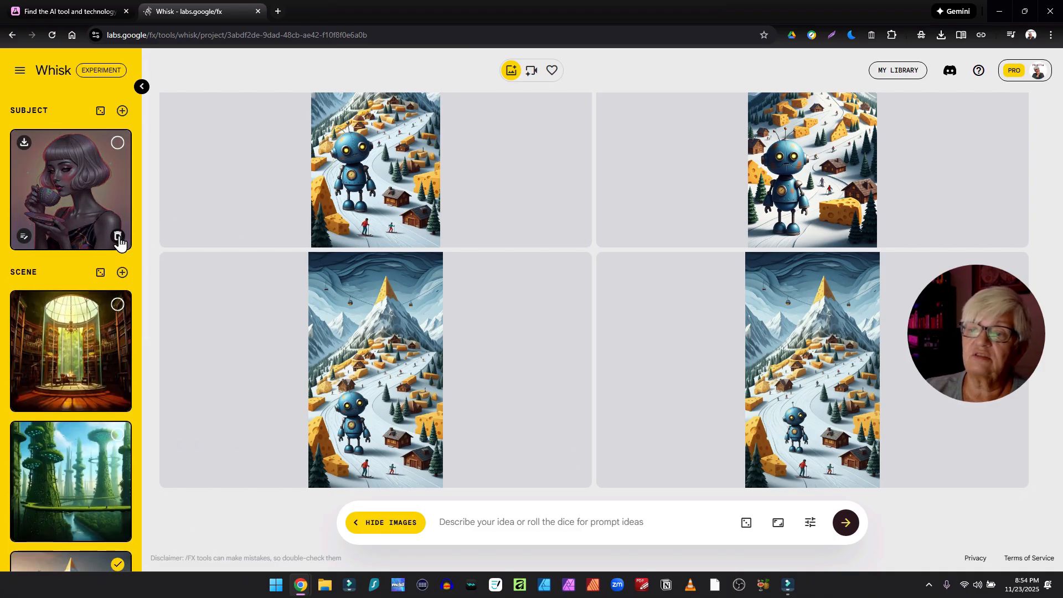
click(119, 242)
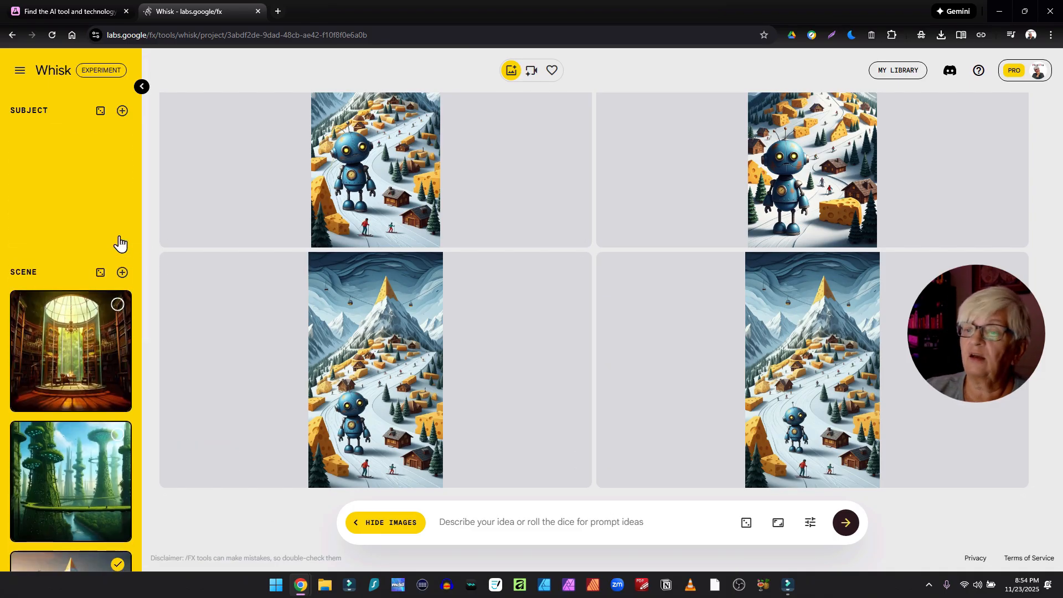
- Delete all scene and style reference images
click(119, 400)
click(119, 400)
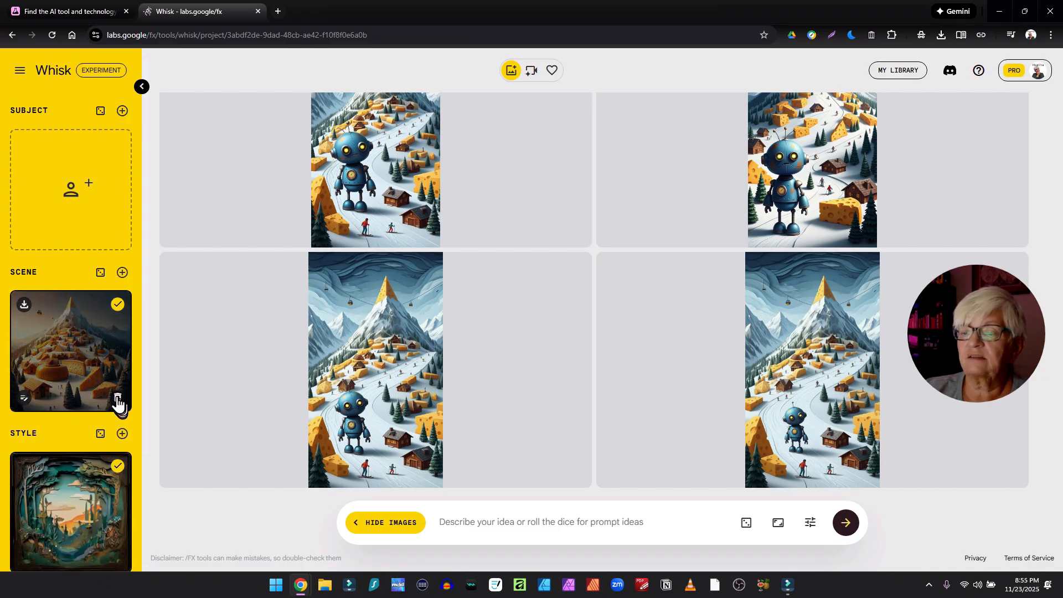
click(119, 400)
scroll(111, 420, down, 3)
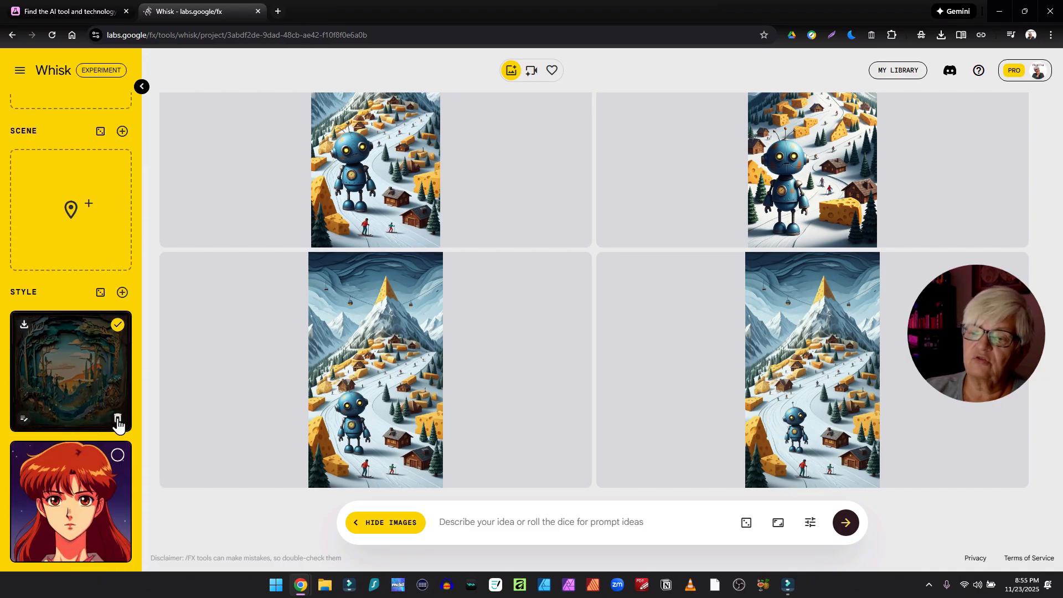
click(119, 424)
click(118, 549)
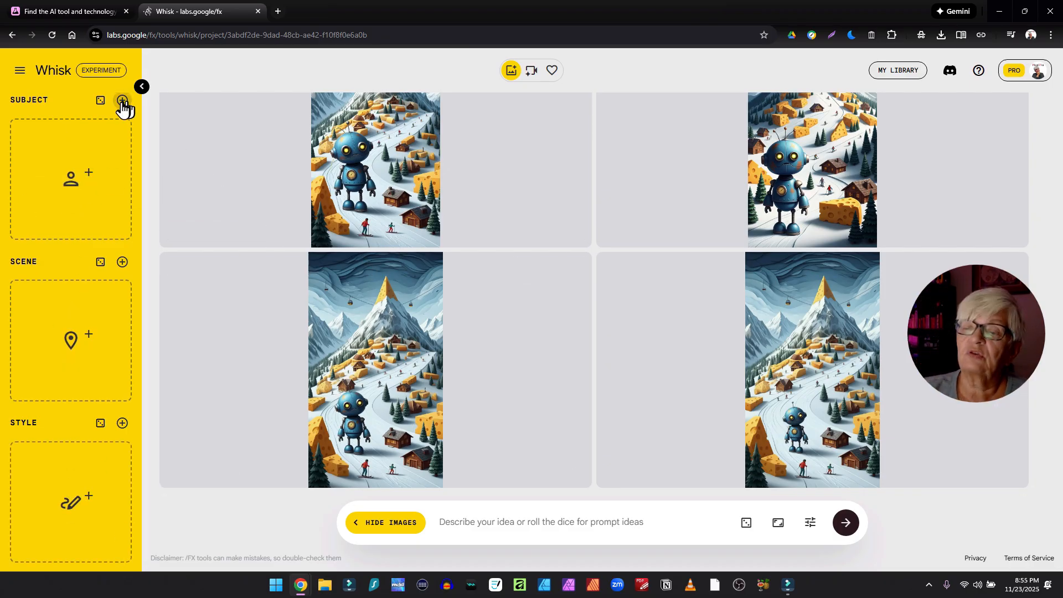
- Upload three gnome images from the Whisk folder as subject references
mouse_move(103, 170)
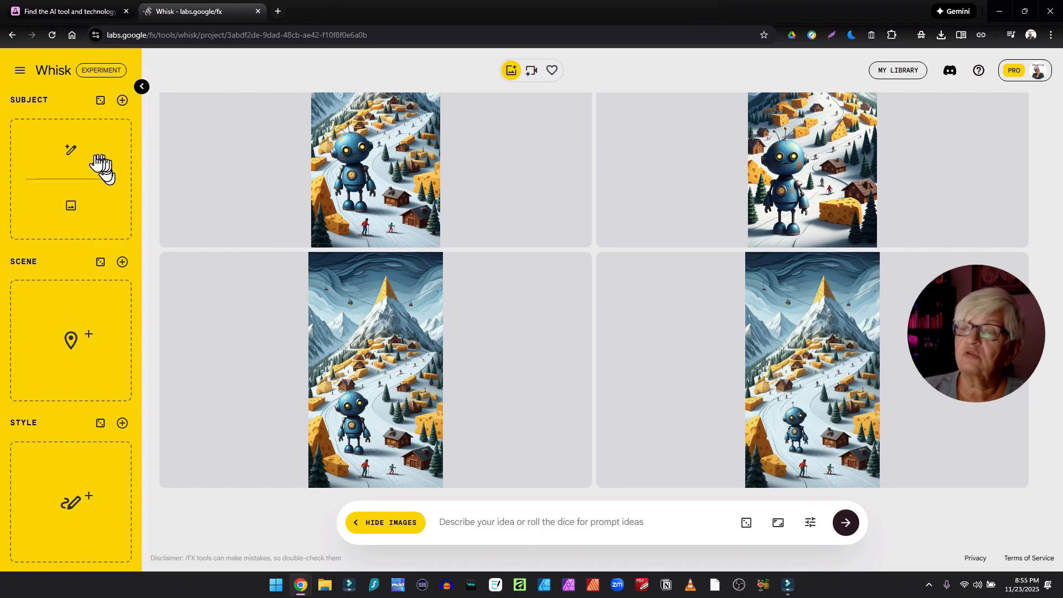
click(76, 217)
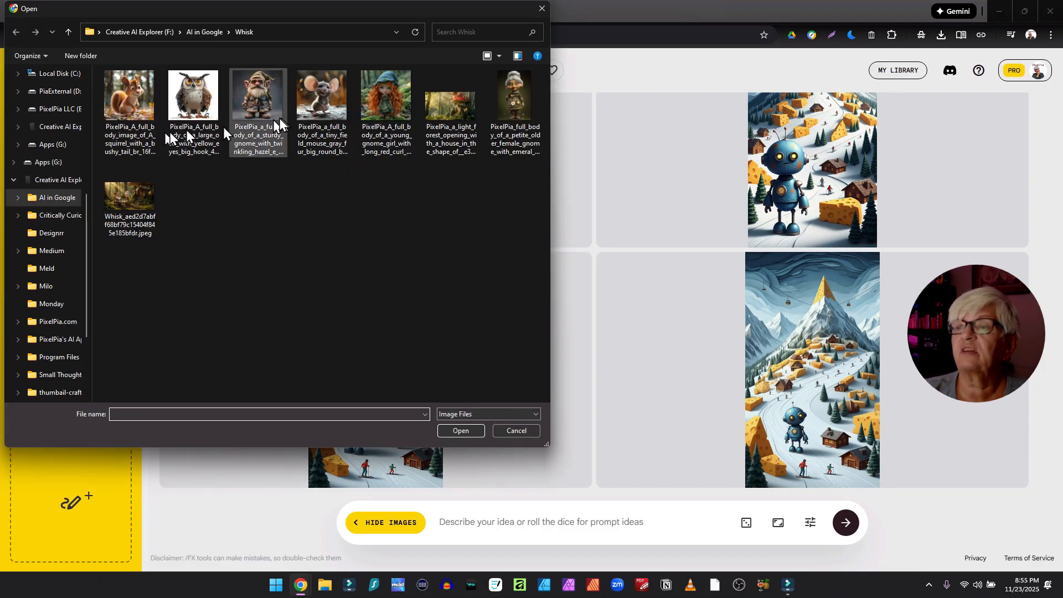
click(258, 103)
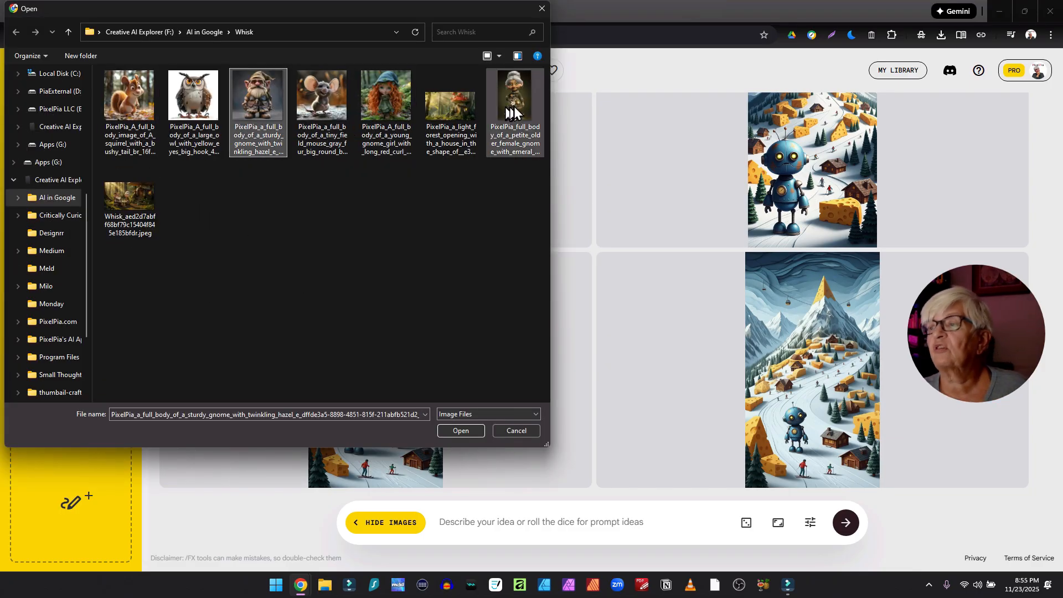
ctrl+click(514, 104)
ctrl+click(392, 113)
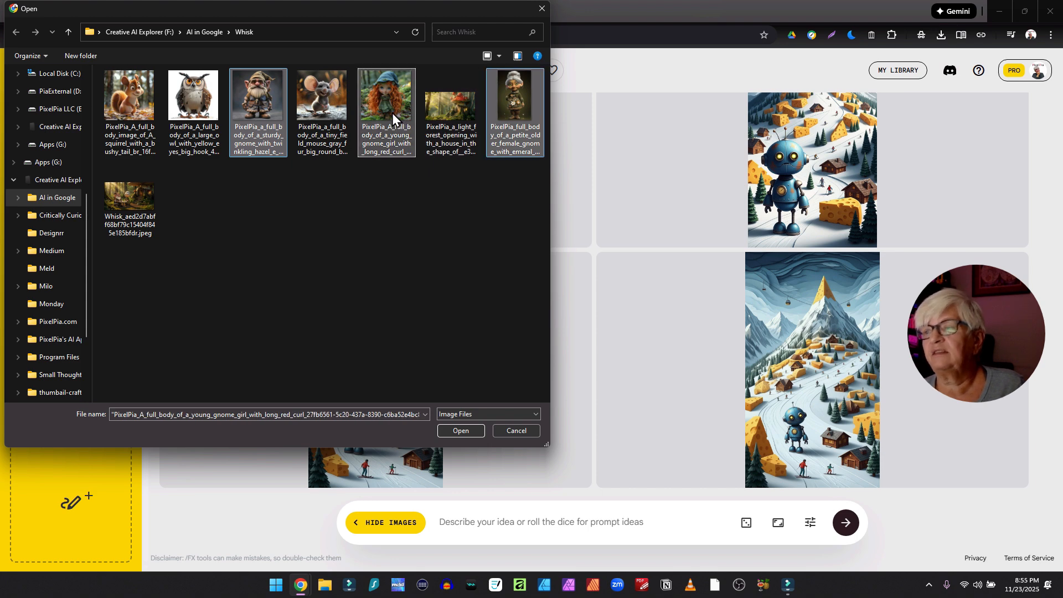
click(461, 430)
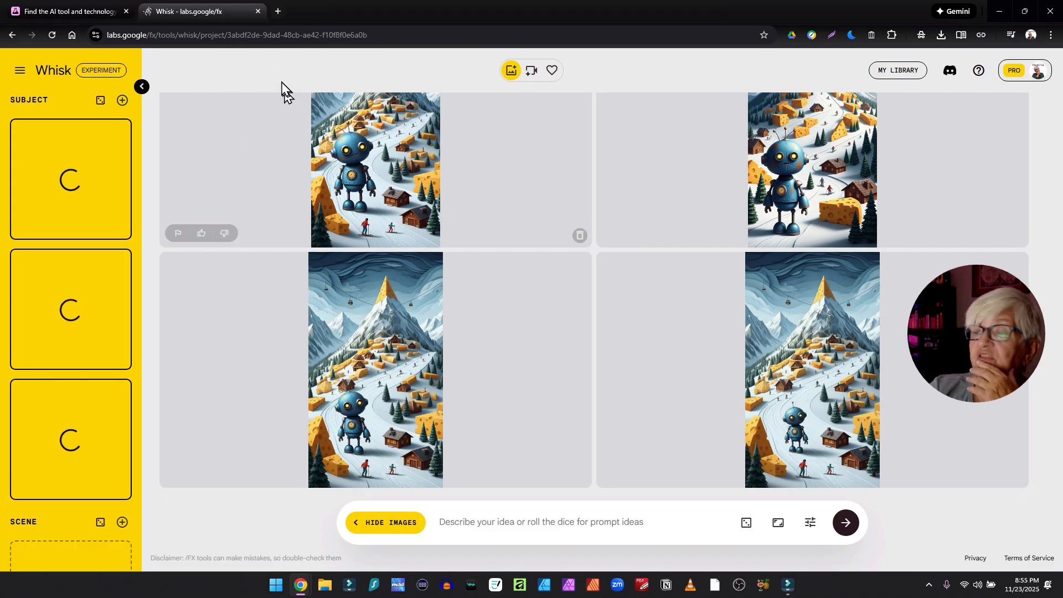
- Upload the forest-opening image with a mushroom-shaped house as the scene reference
scroll(151, 322, down, 5)
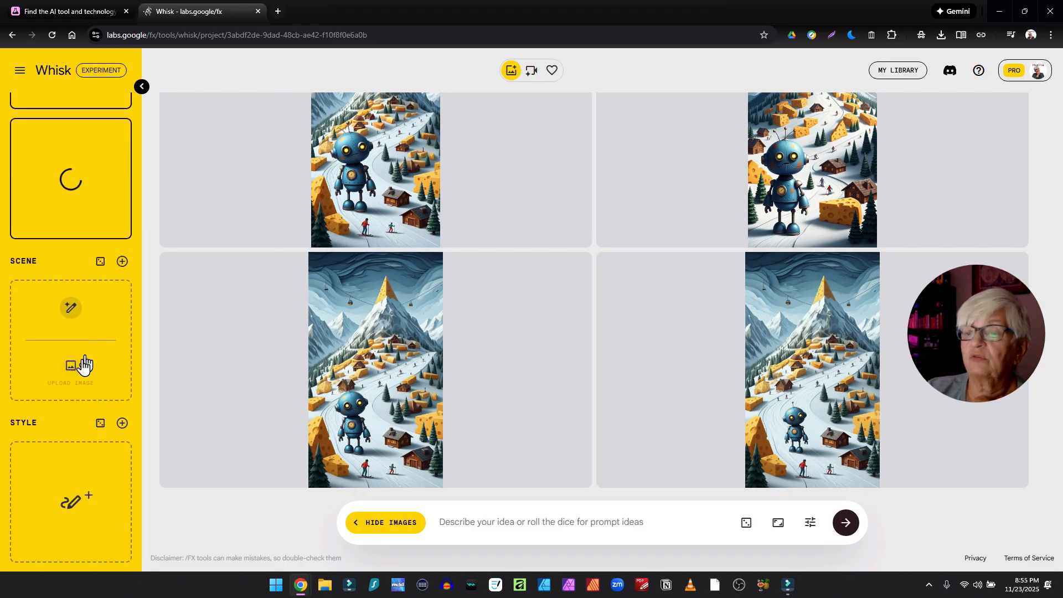
click(74, 374)
double_click(443, 110)
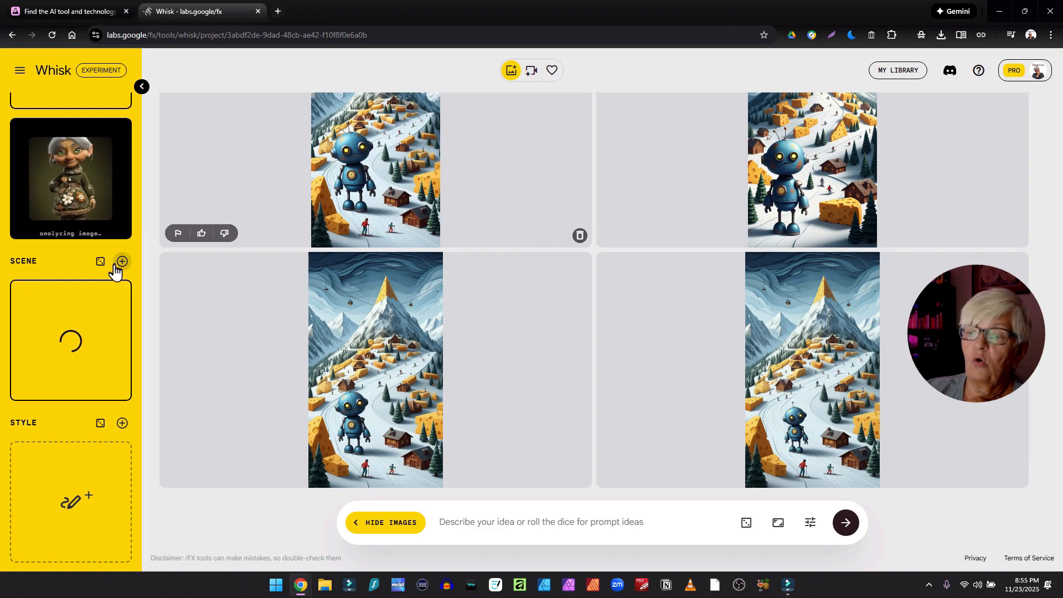
- Set the aspect ratio to 16:9 landscape
mouse_move(89, 498)
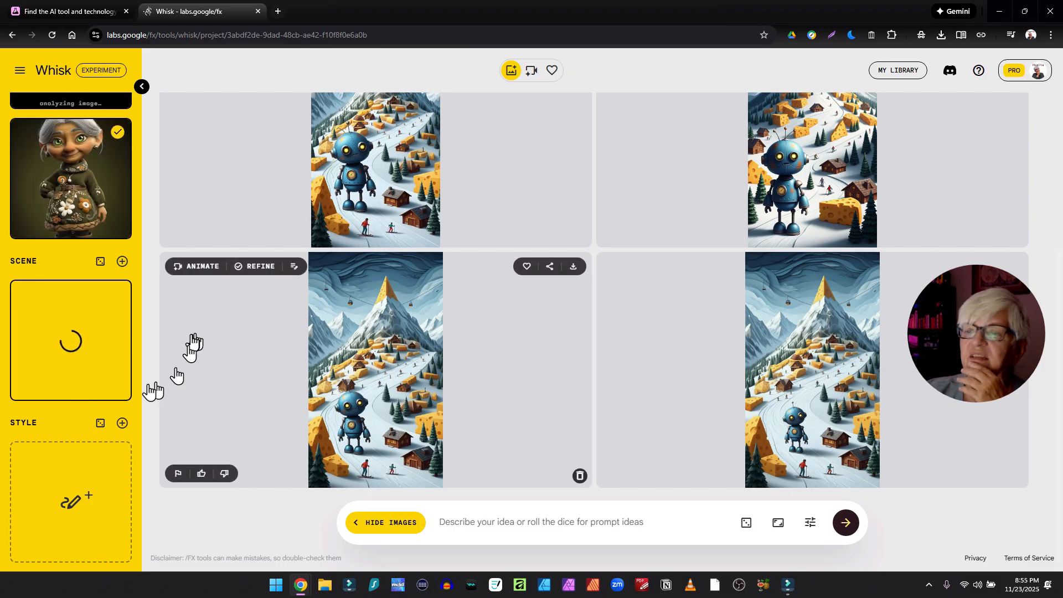
click(778, 526)
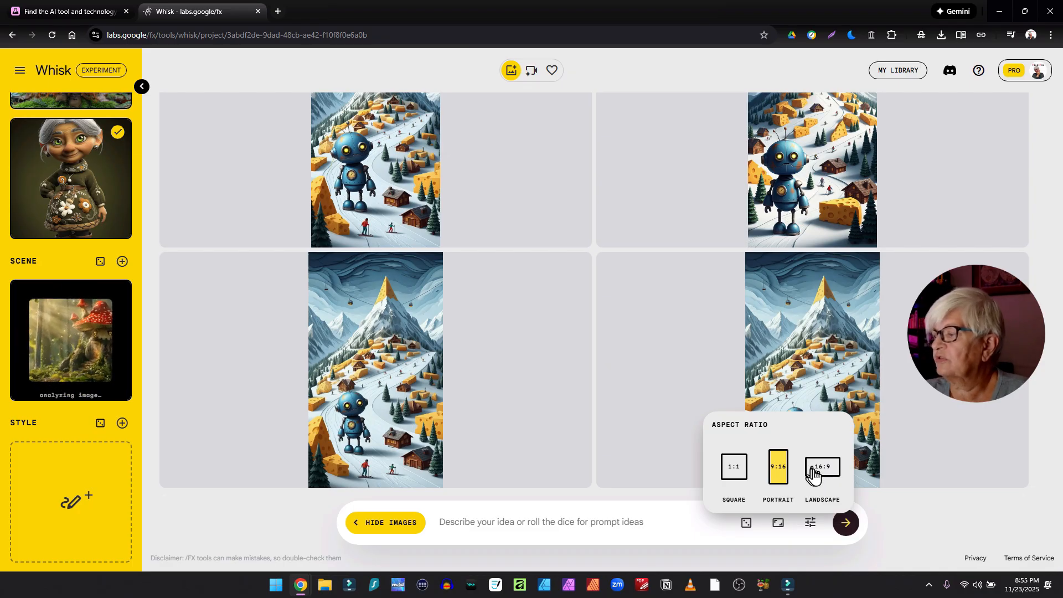
click(830, 471)
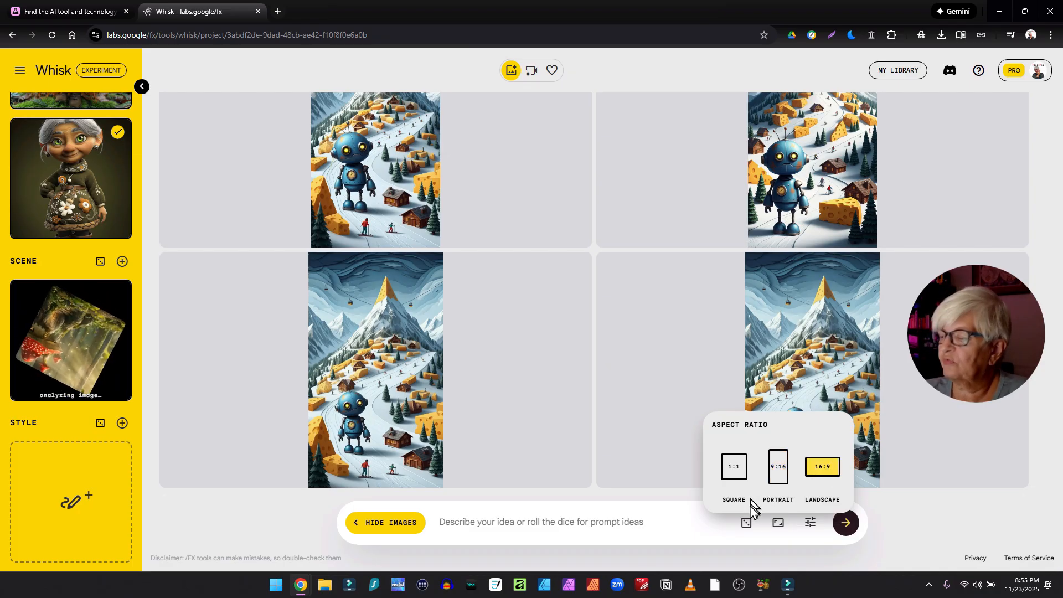
click(701, 525)
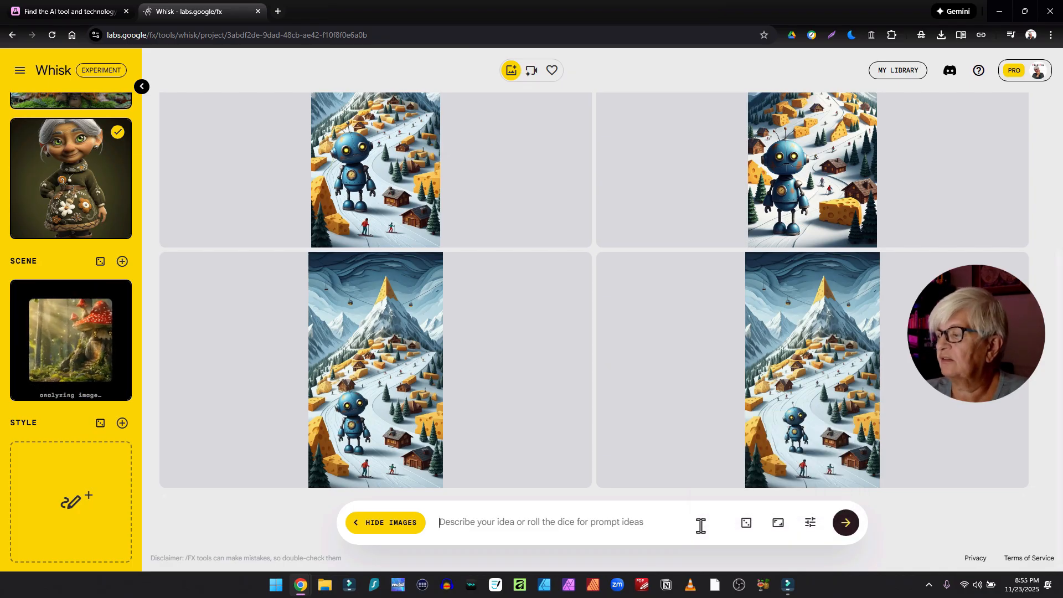
- Inspect the generation seed settings and scroll through the generated images
click(807, 526)
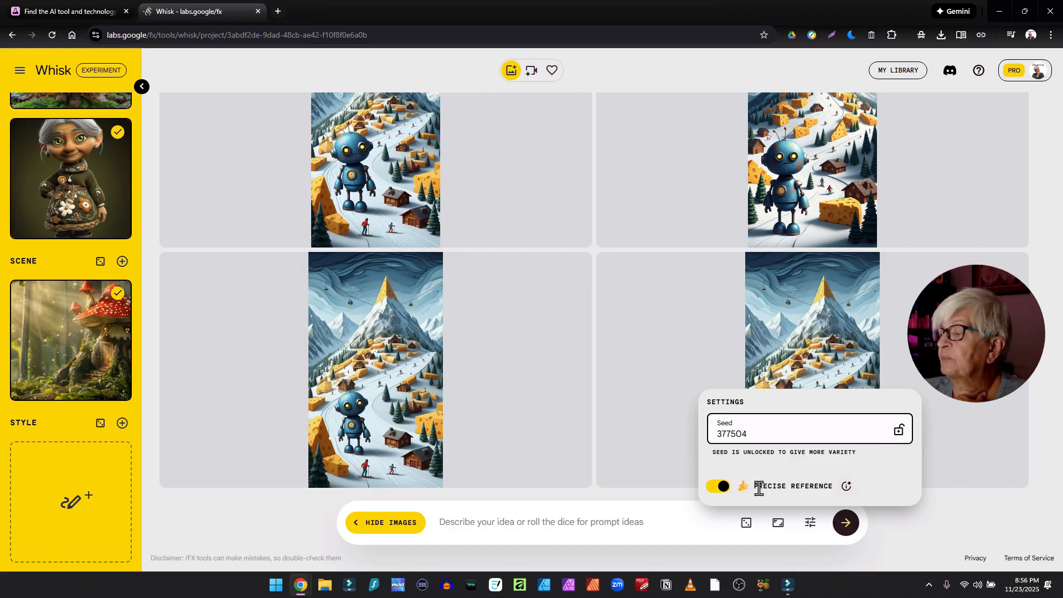
mouse_move(848, 486)
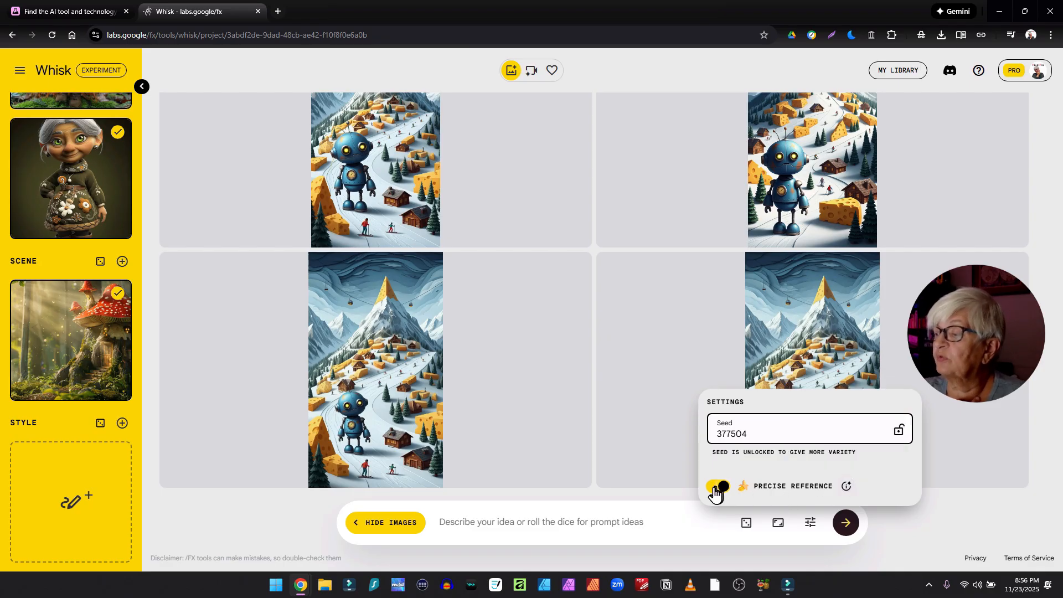
click(590, 504)
scroll(146, 339, up, 1)
scroll(146, 343, up, 4)
scroll(105, 344, down, 5)
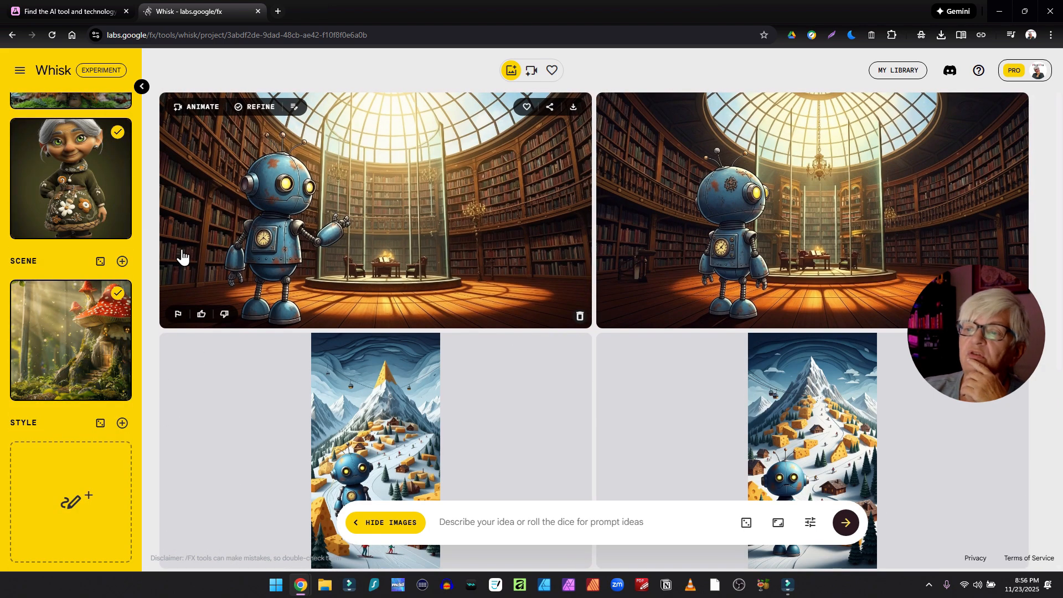
scroll(95, 299, up, 5)
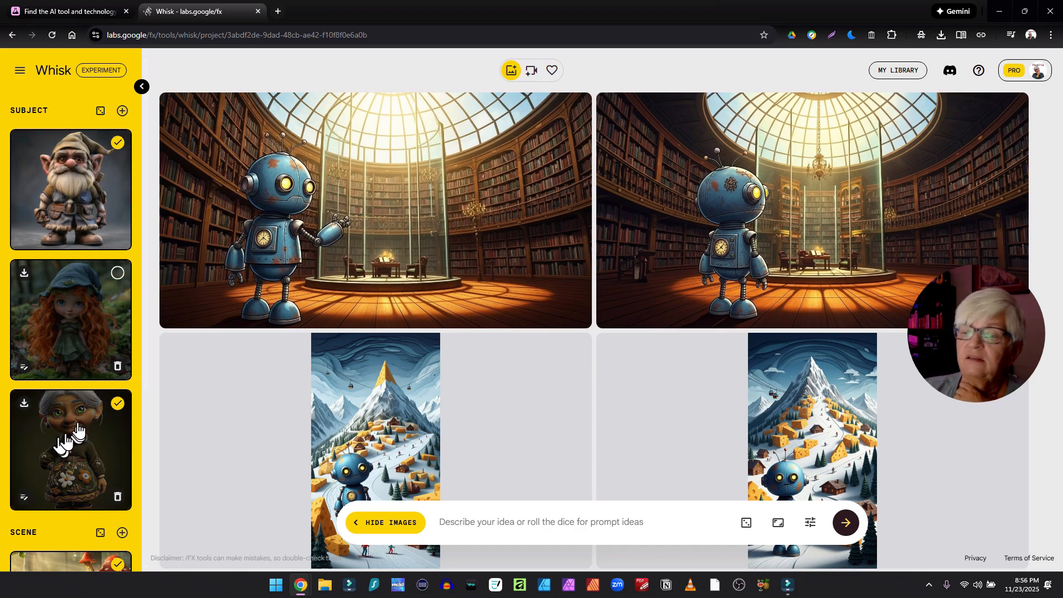
scroll(168, 434, down, 4)
scroll(107, 451, down, 5)
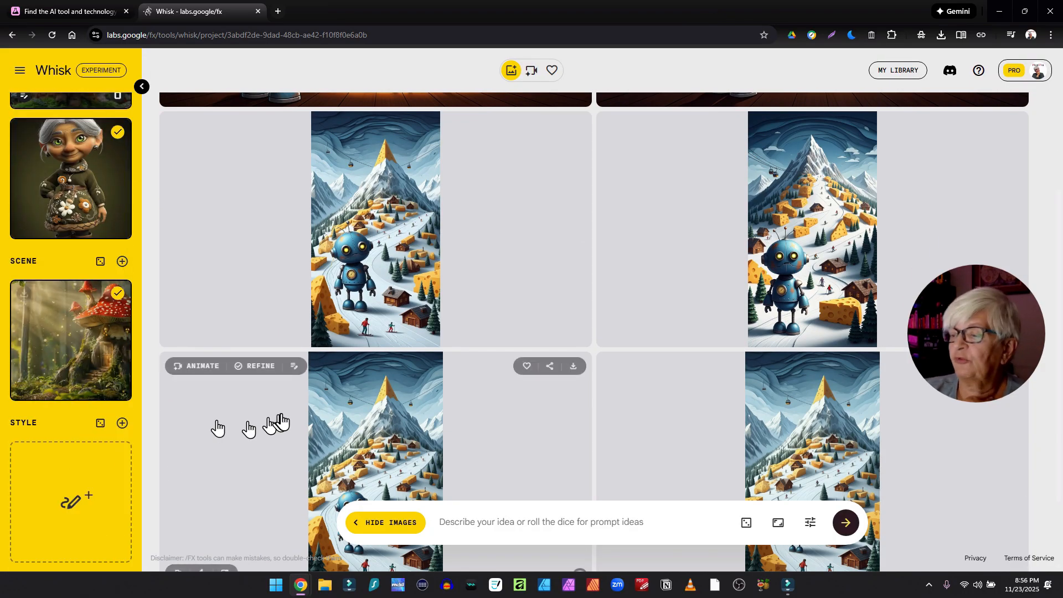
- Paste the prompt 'place the man and woman gnome drinking afternoon tea outside their home' and generate new images
click(466, 522)
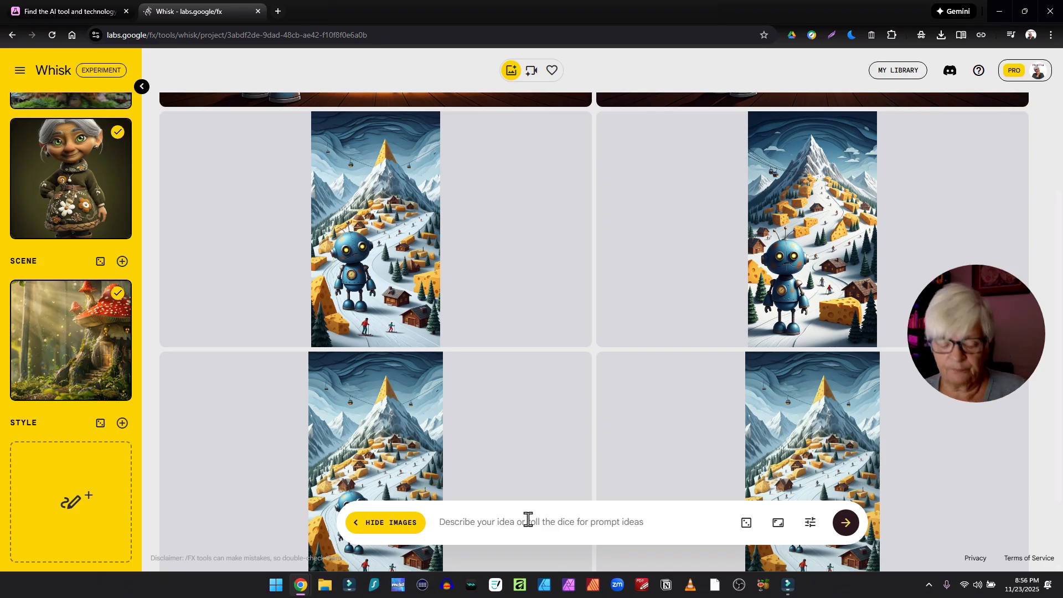
text(place the man and woman gnome drinking afternoon tea outside their home)
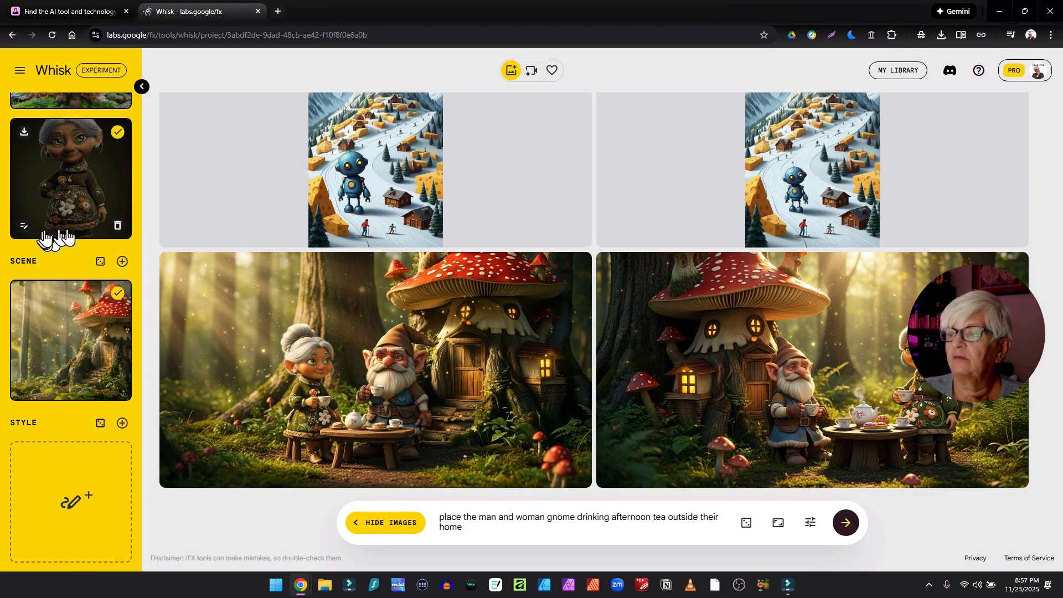
scroll(113, 265, up, 5)
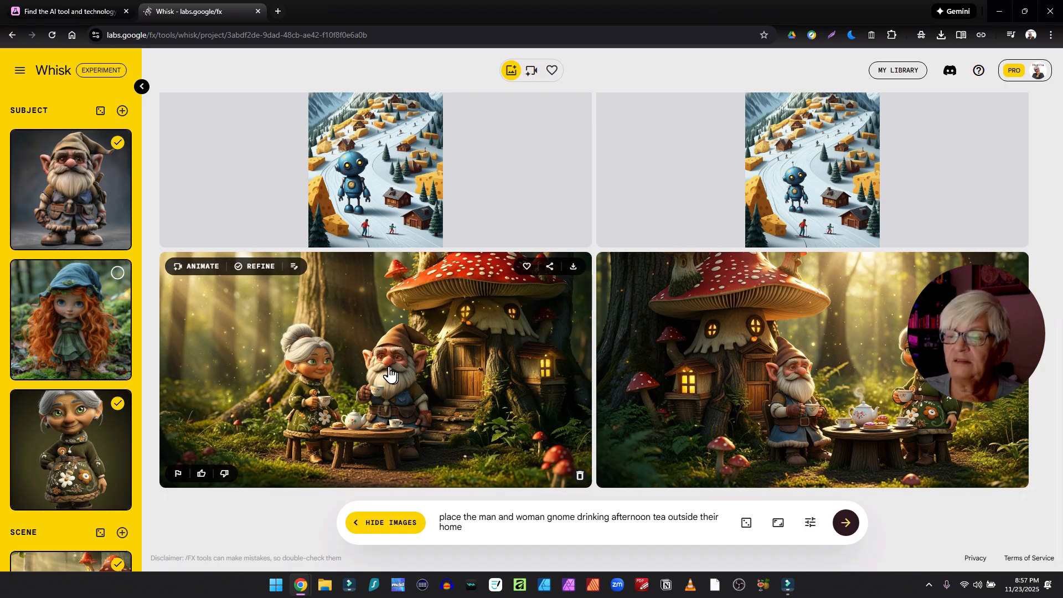
scroll(121, 355, down, 5)
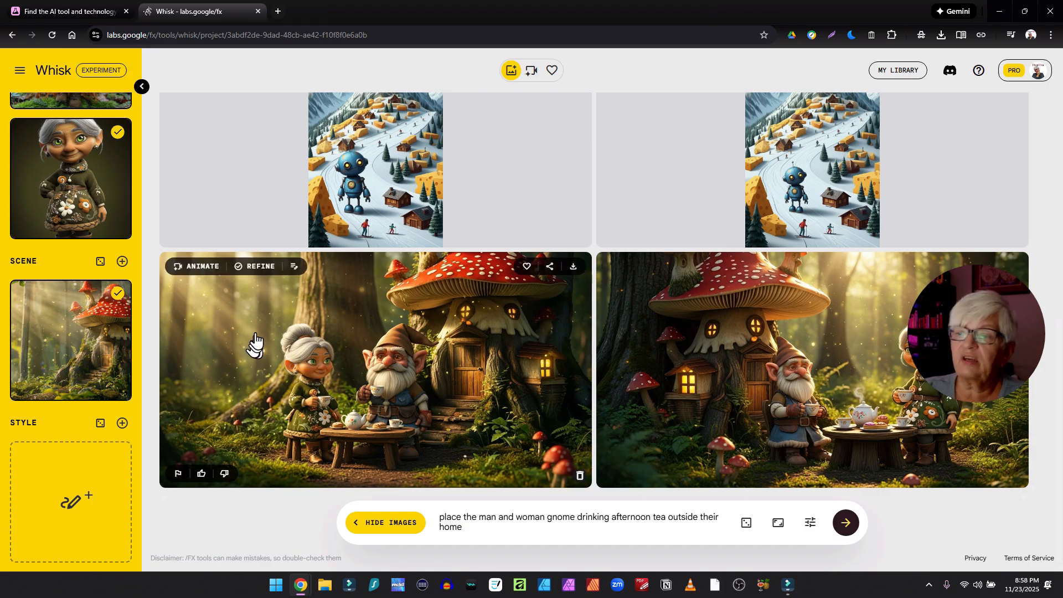
- Animate the first afternoon-tea image without a prompt, play the video, and return to the image grid
click(202, 266)
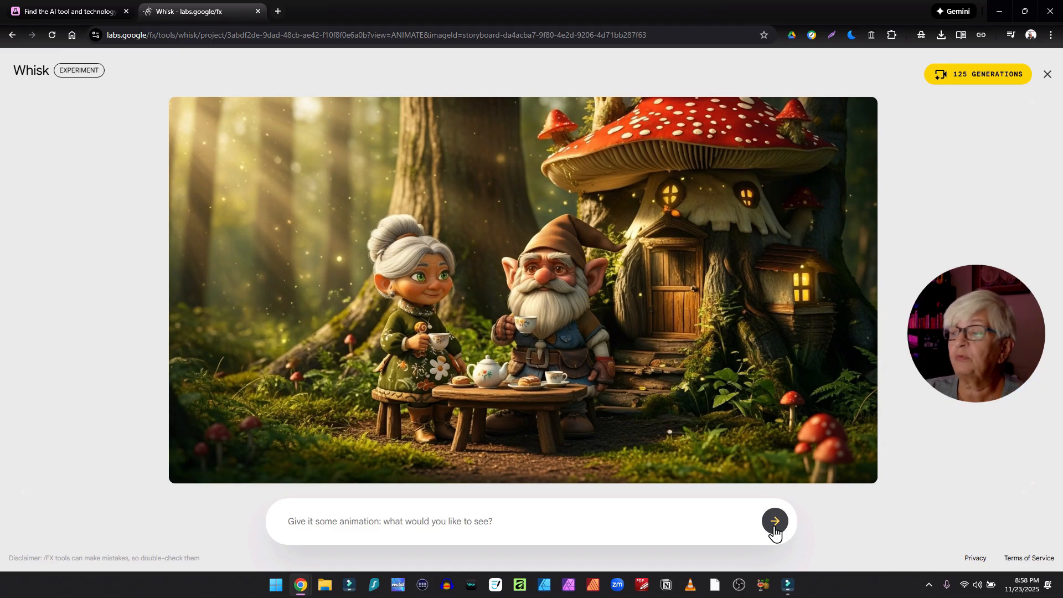
click(774, 522)
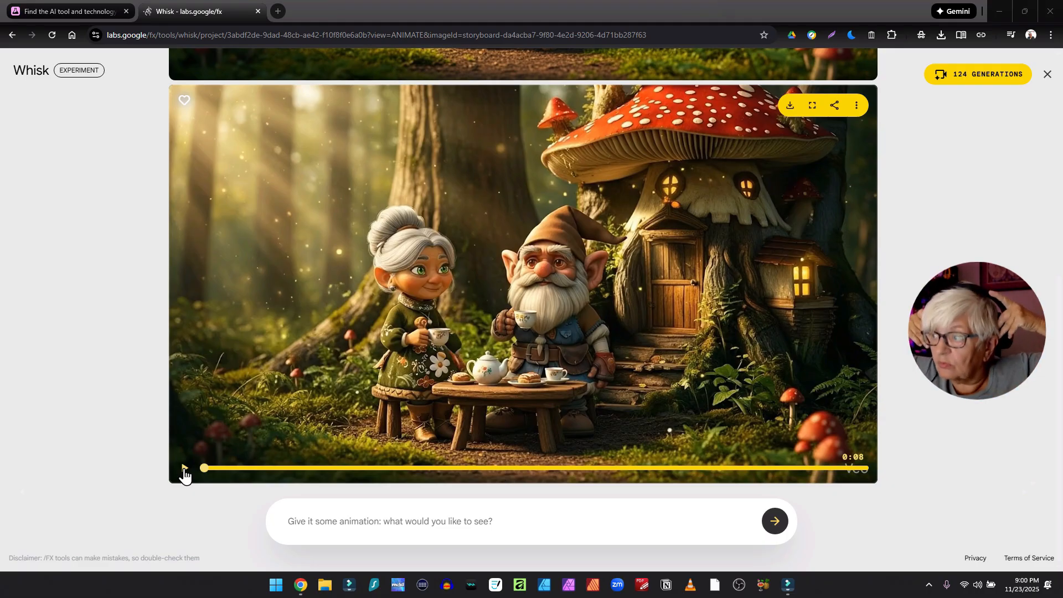
click(185, 471)
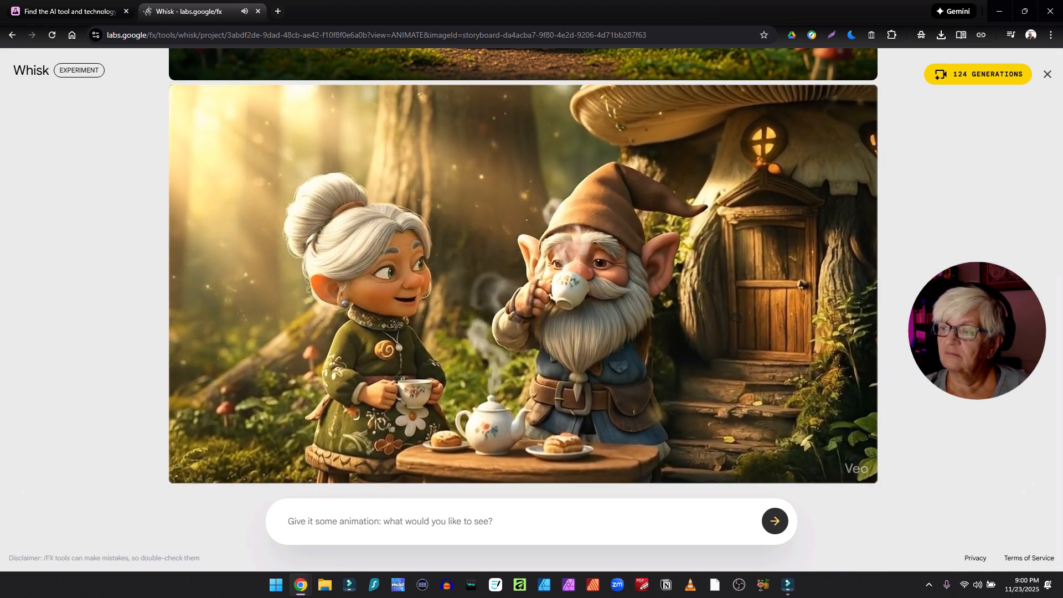
click(1047, 74)
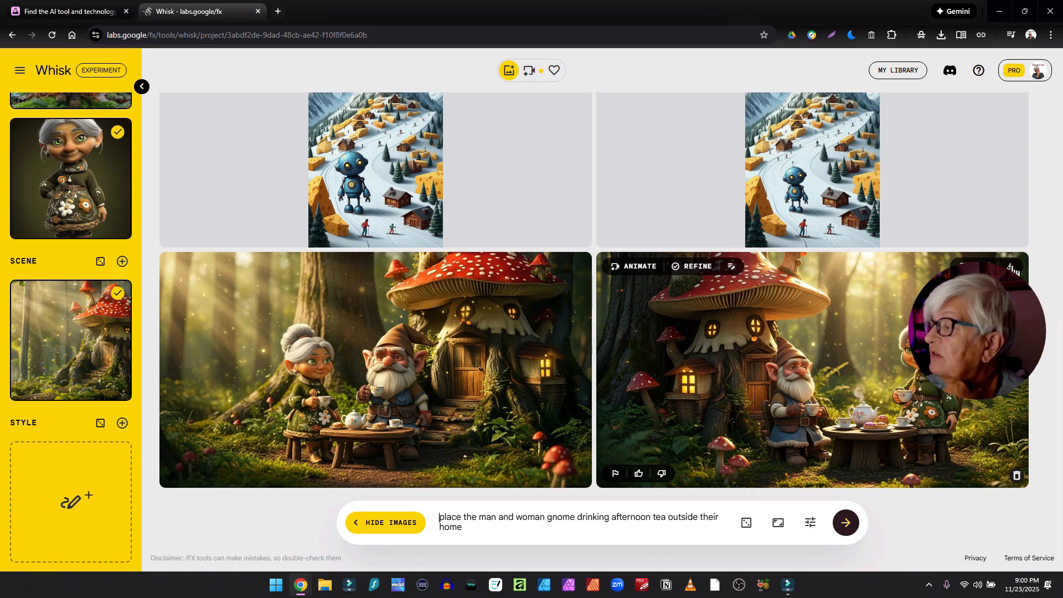
- Download the second afternoon-tea image, saving it as setting
click(1010, 268)
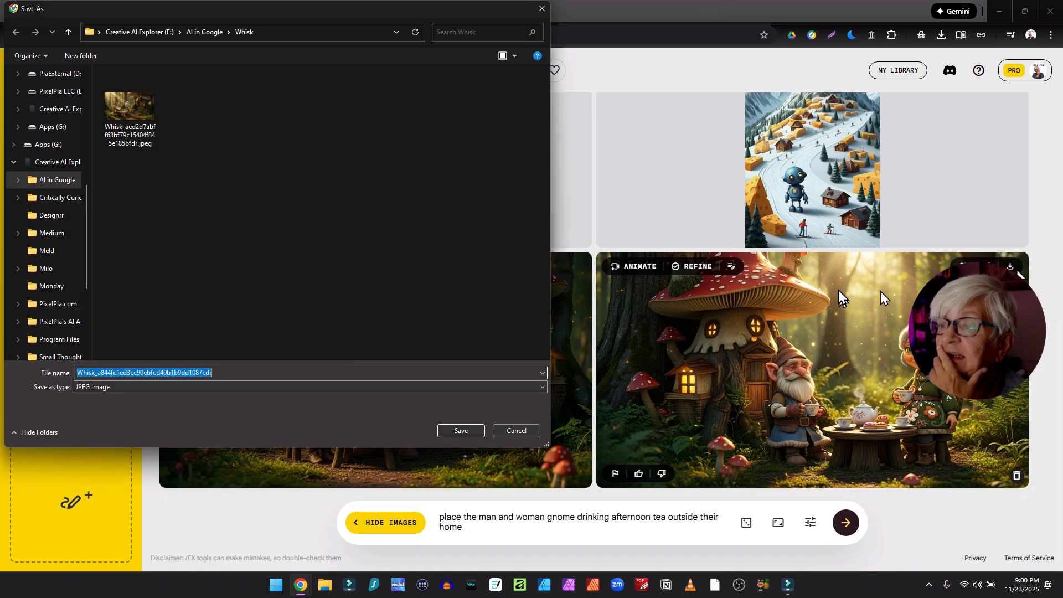
text(setting)
key(Return)
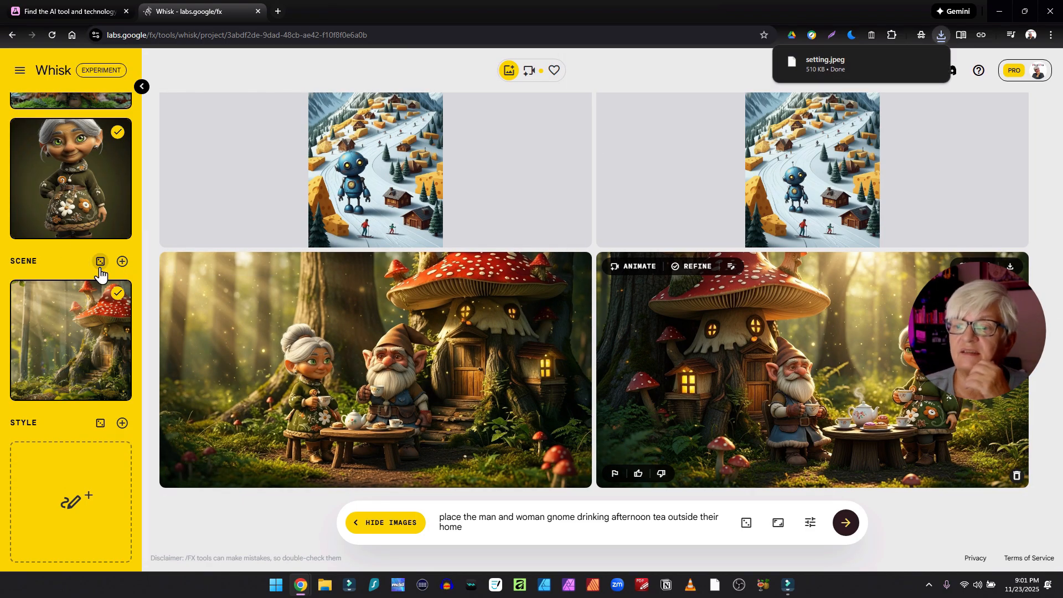
- Upload setting.jpeg as an additional scene reference and select it in place of the mushroom-house scene
click(122, 262)
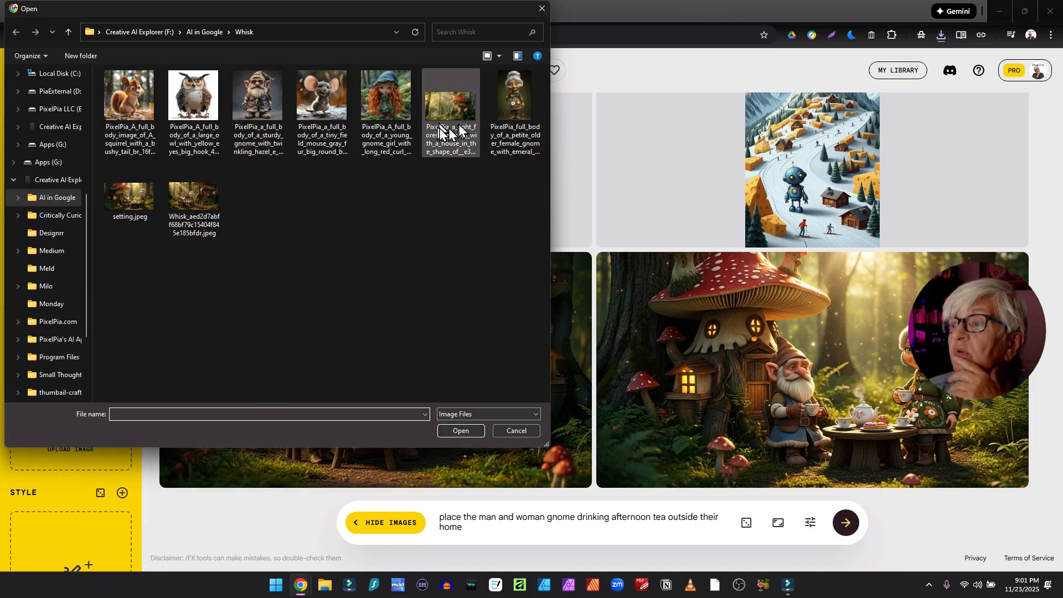
double_click(142, 222)
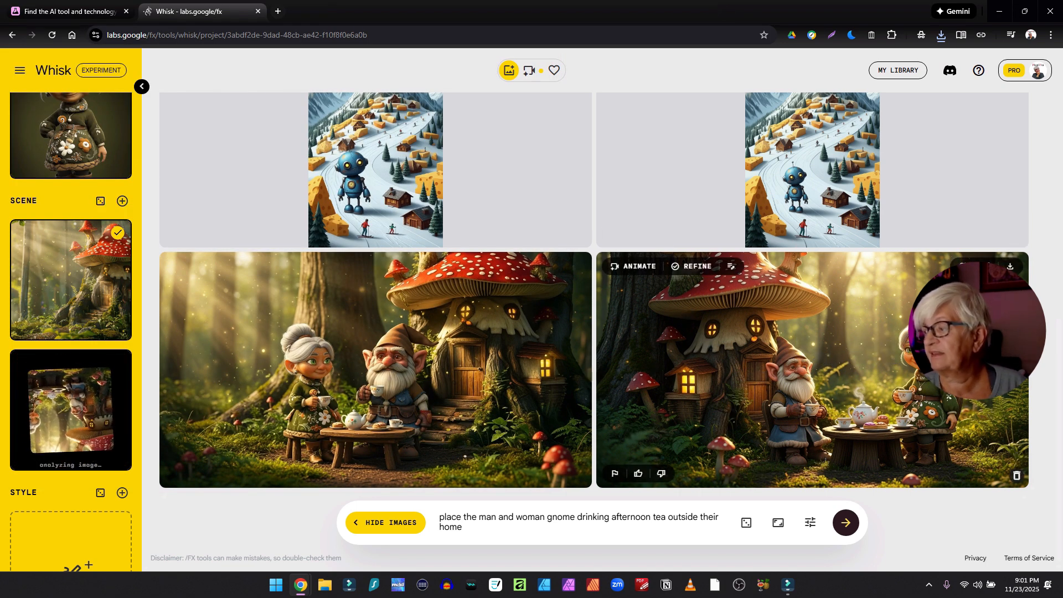
click(118, 365)
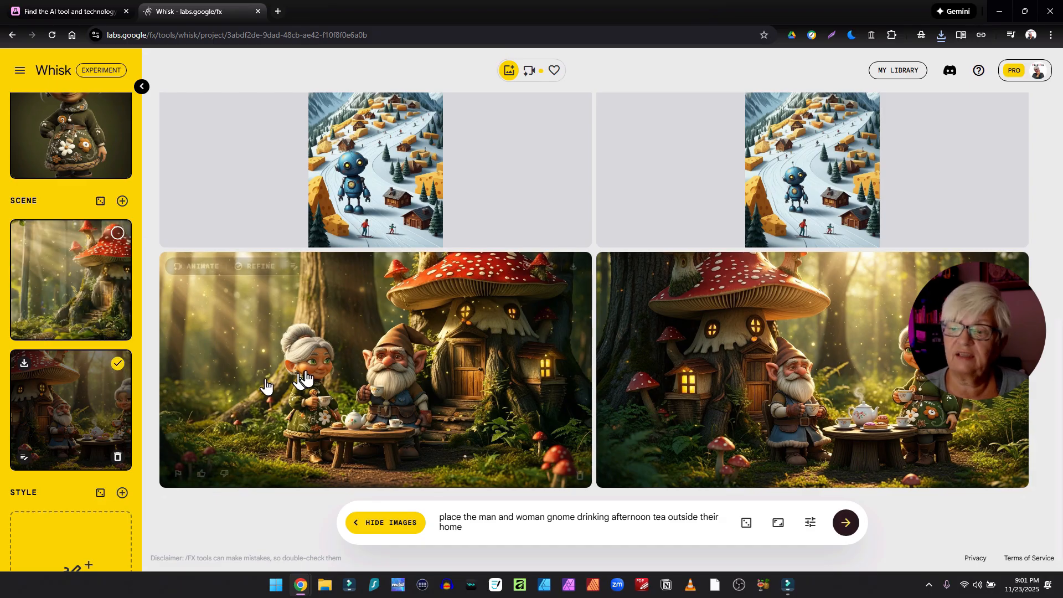
- Select only the red-haired girl gnome as the subject reference, deselecting the woman gnome
scroll(207, 224, up, 8)
scroll(207, 224, up, 1)
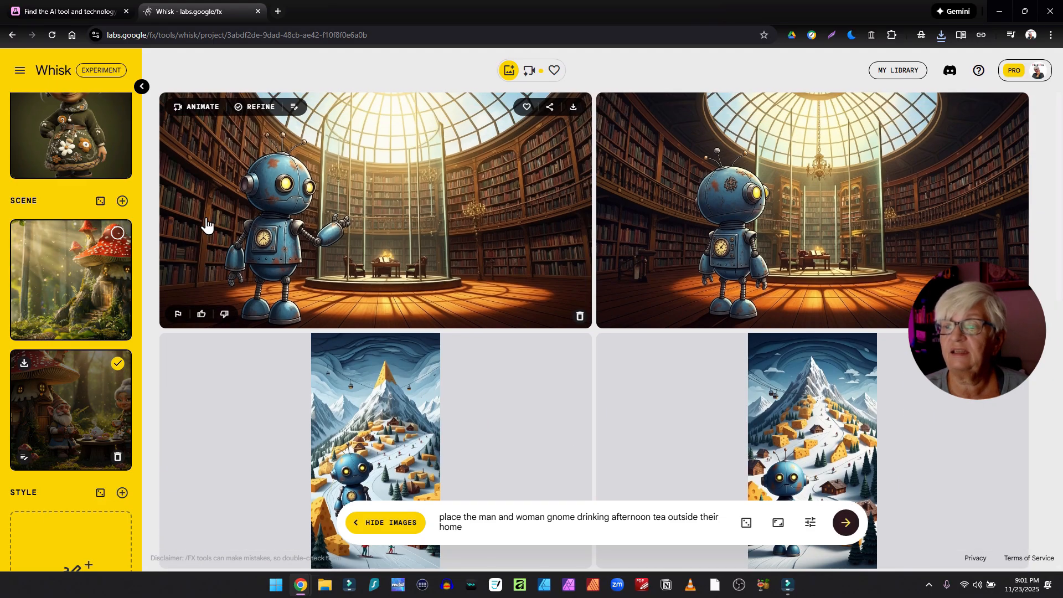
scroll(256, 363, down, 7)
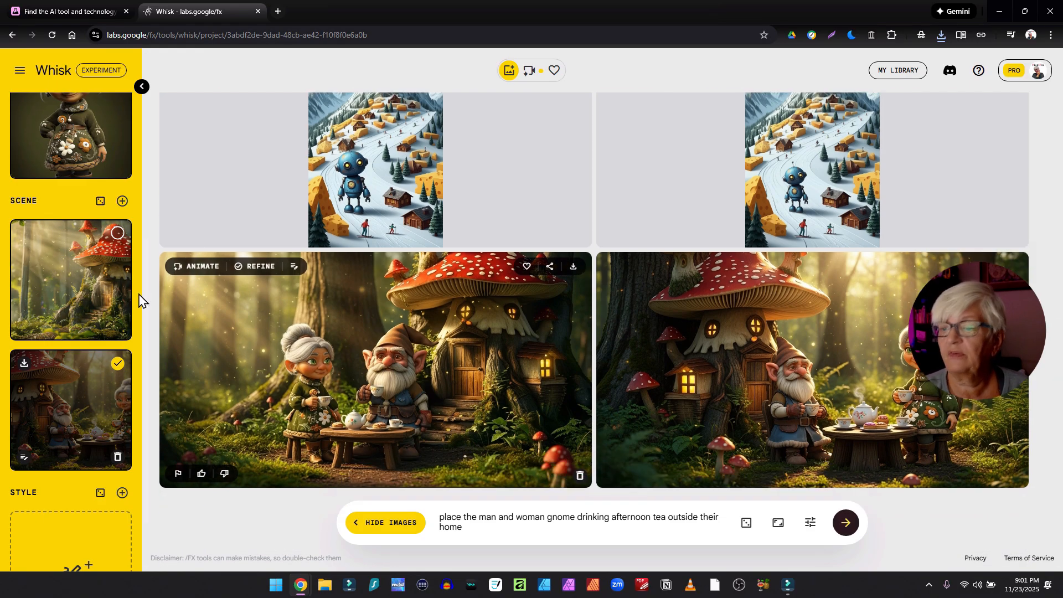
scroll(138, 189, up, 6)
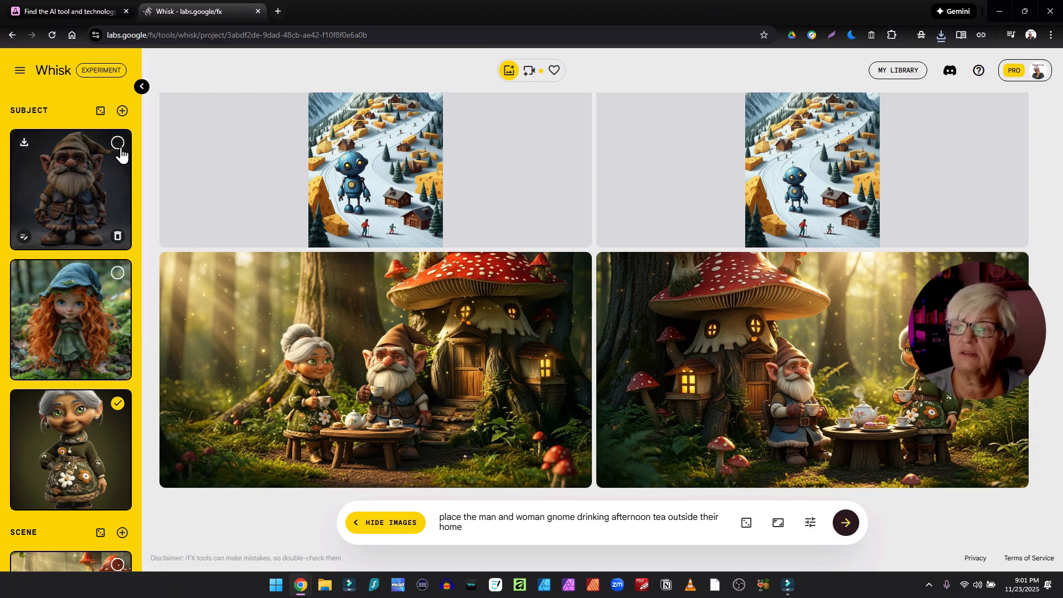
click(119, 407)
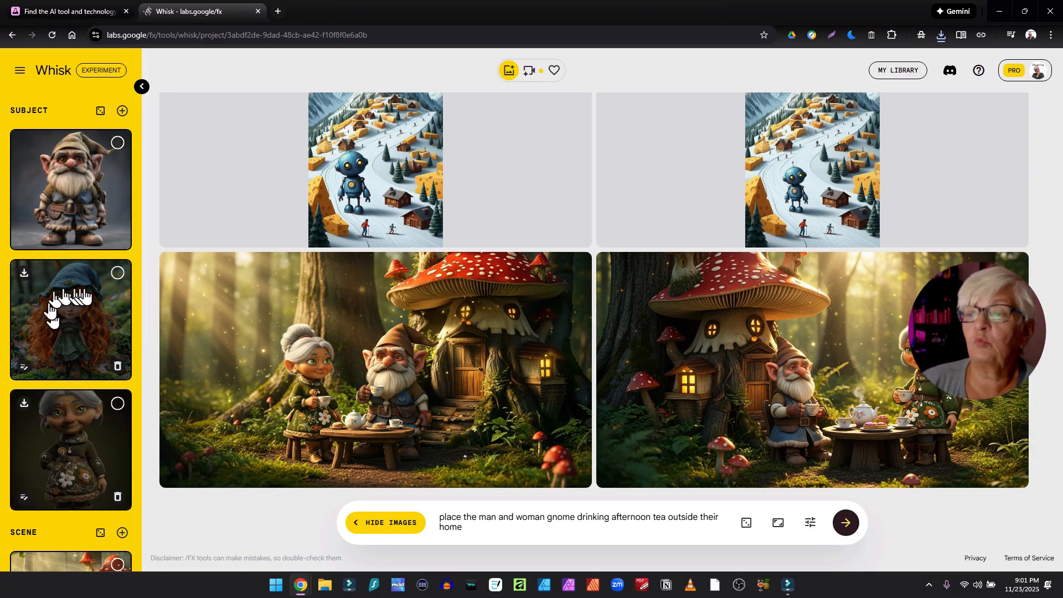
click(117, 274)
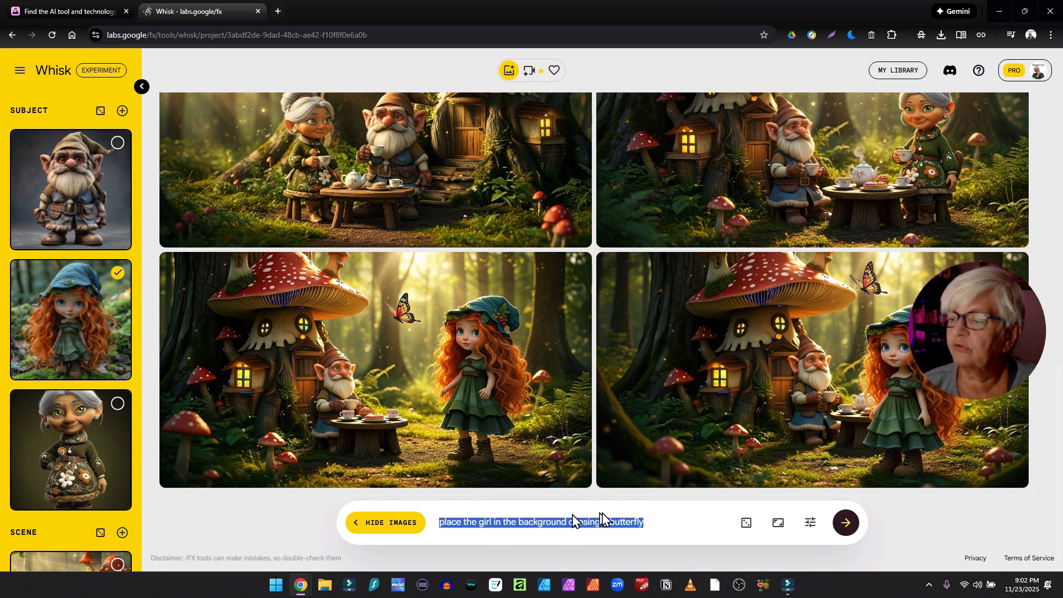
- Append 'while the man and woman gnome still are drinking their tea' to the prompt, also select the woman gnome, and generate
click(642, 525)
text(while the man and woman gnome still are drinking their tea)
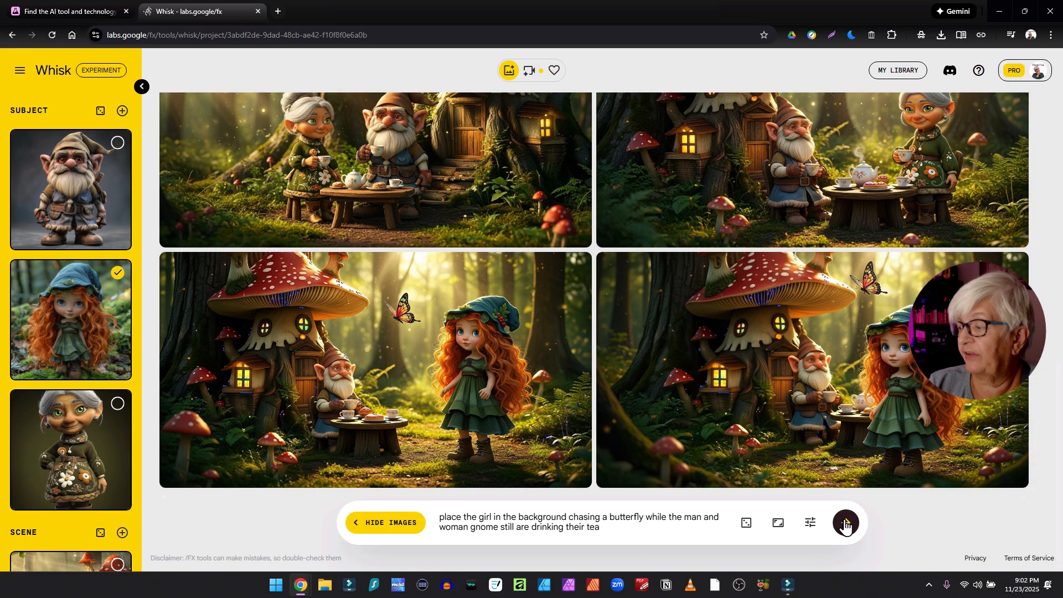
triple_click(610, 519)
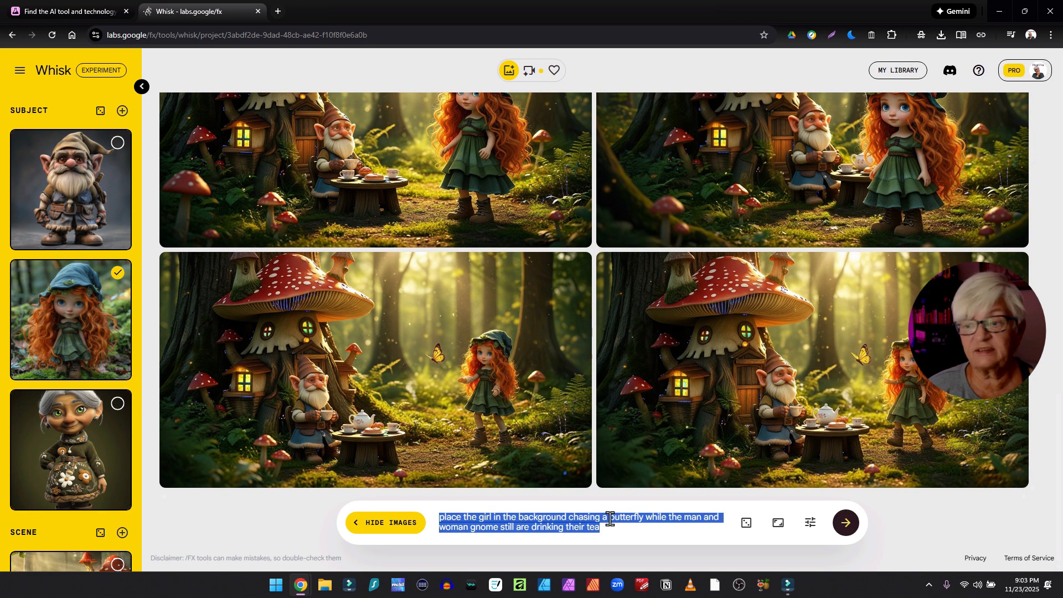
click(117, 403)
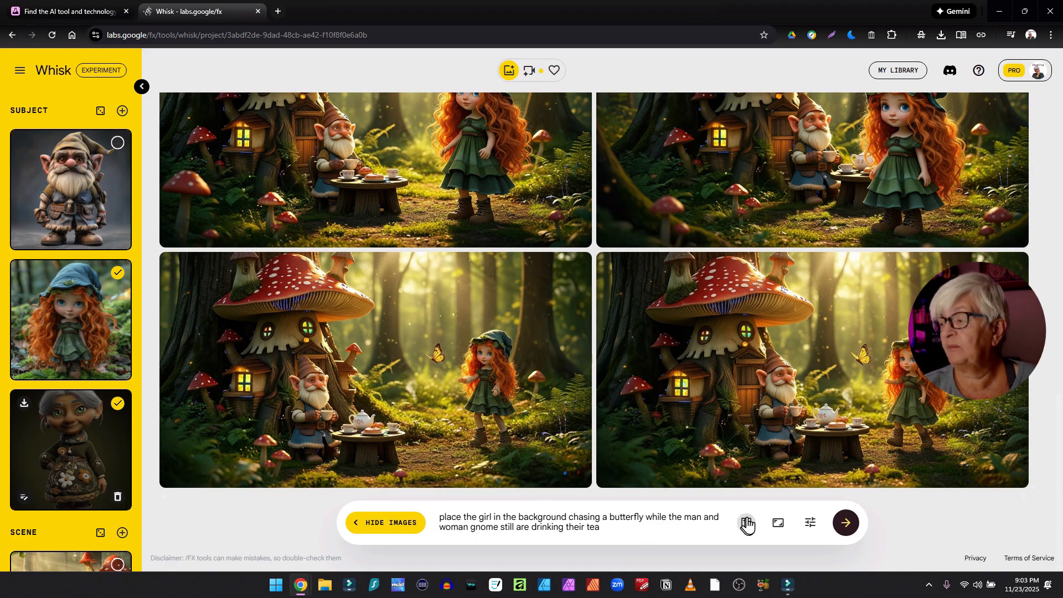
click(850, 530)
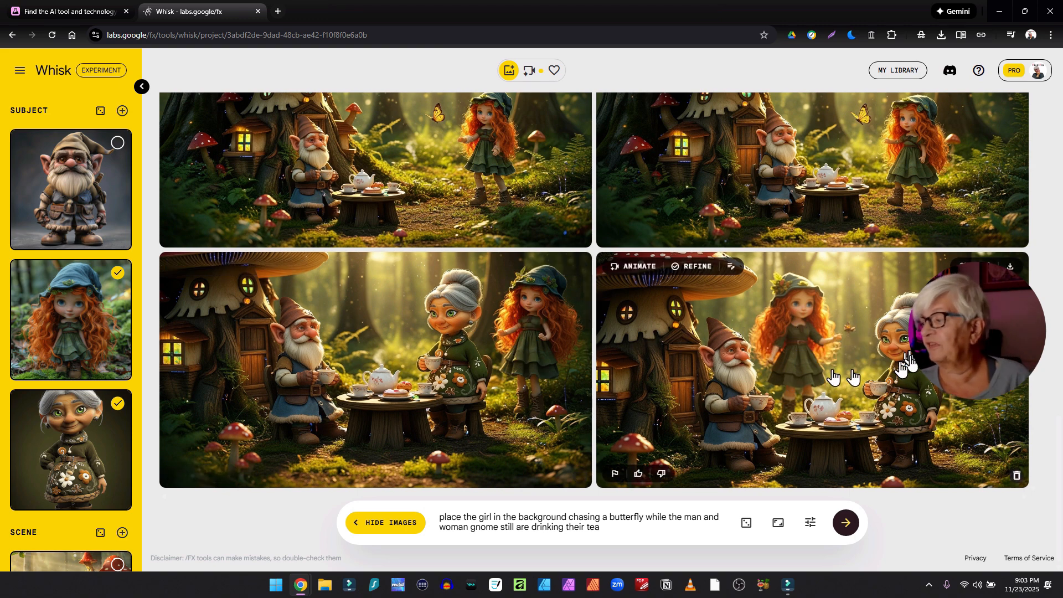
- Animate the last generated image with the prompt 'the girl runs after the butterfly, but falls' and play the video
click(640, 267)
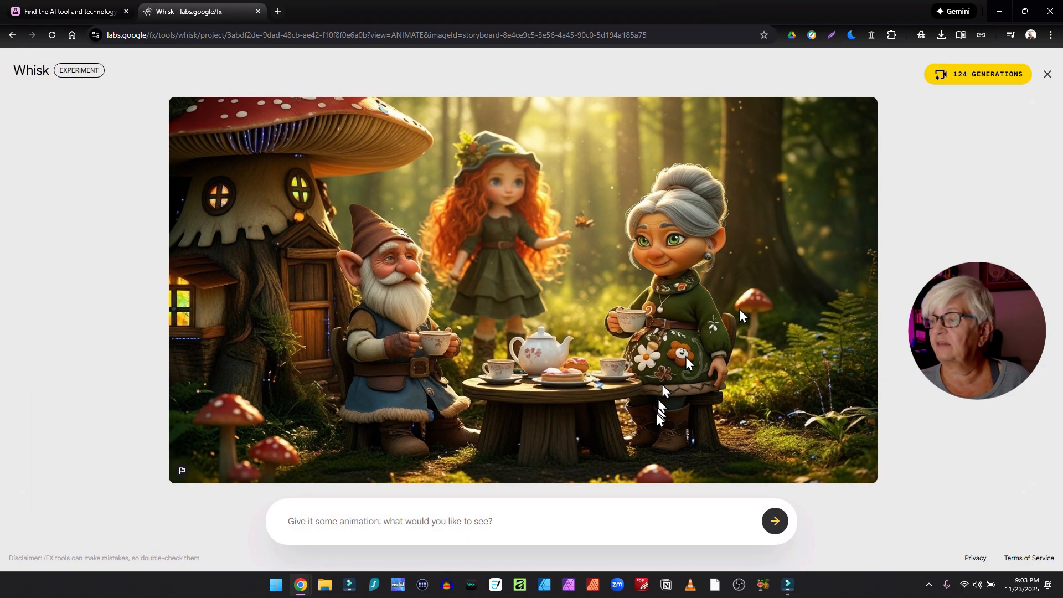
text(the girl runs after the butterfly, but falls)
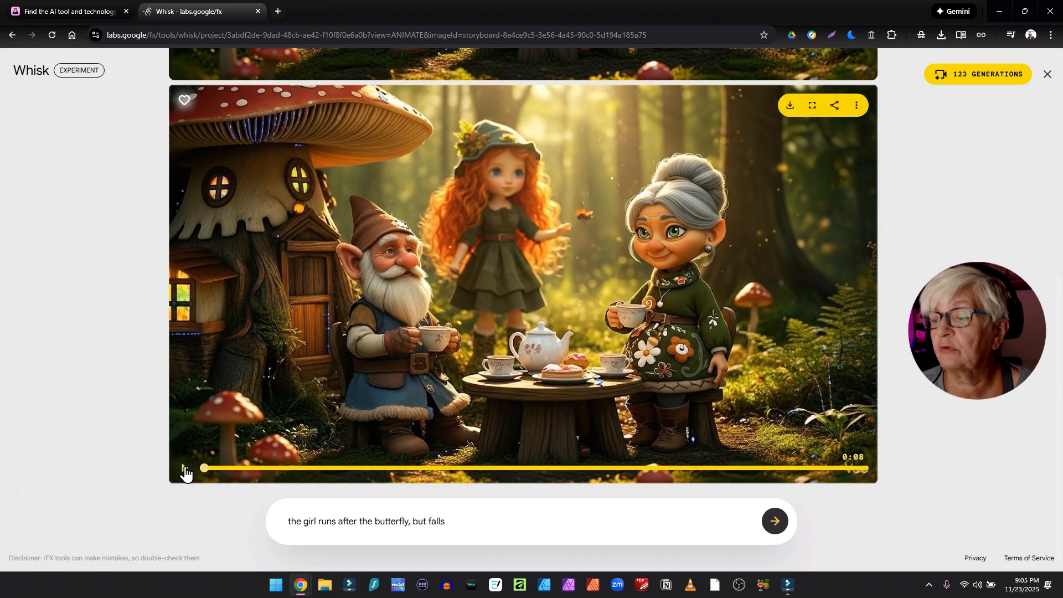
click(185, 472)
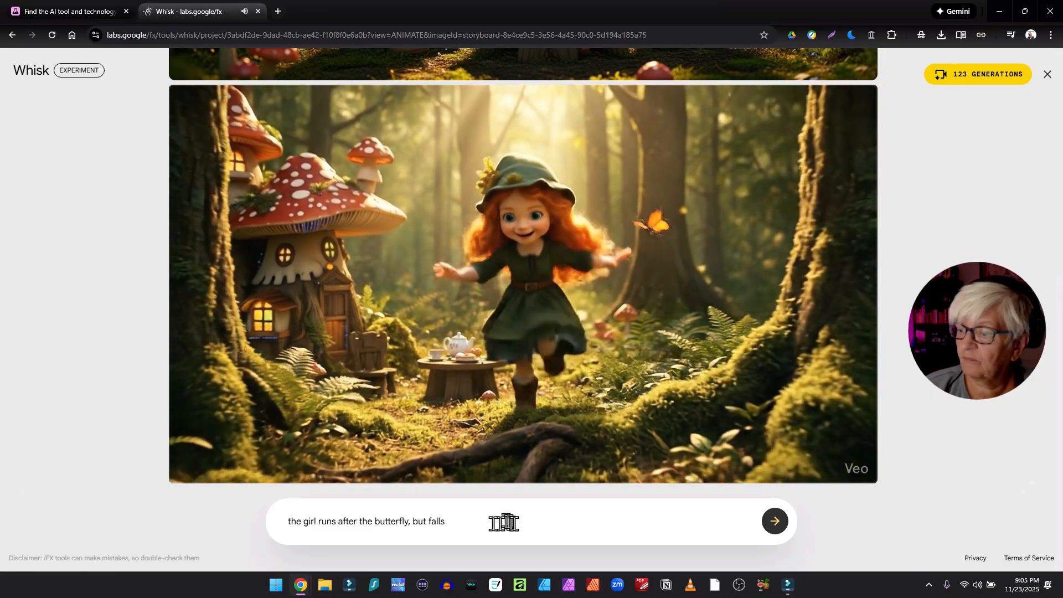
- Extend the animation prompt with ', we can still see the man and woman in the background', regenerate and play the video
click(503, 525)
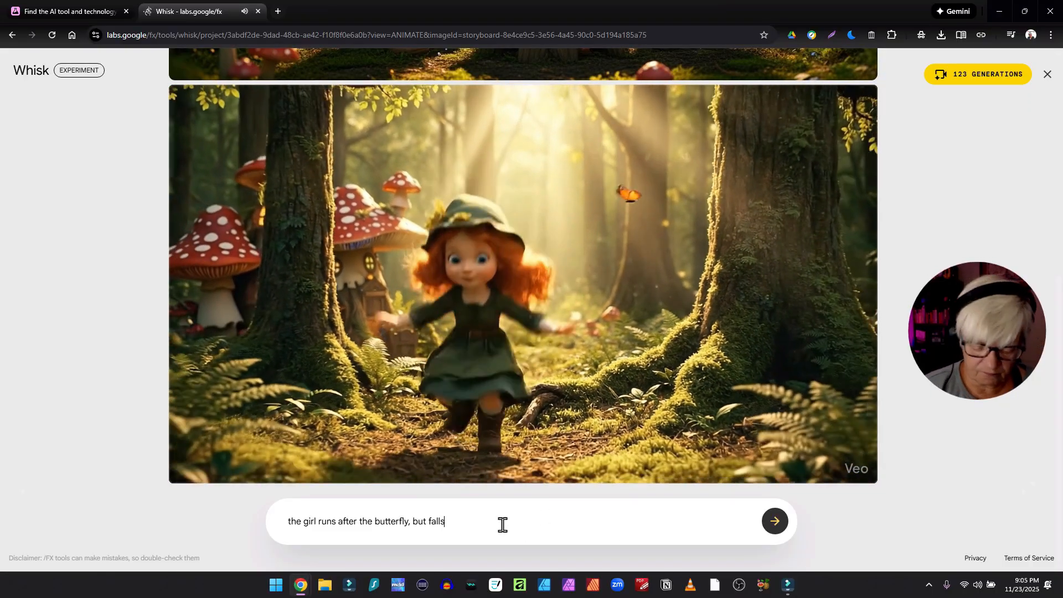
text(, we ca)
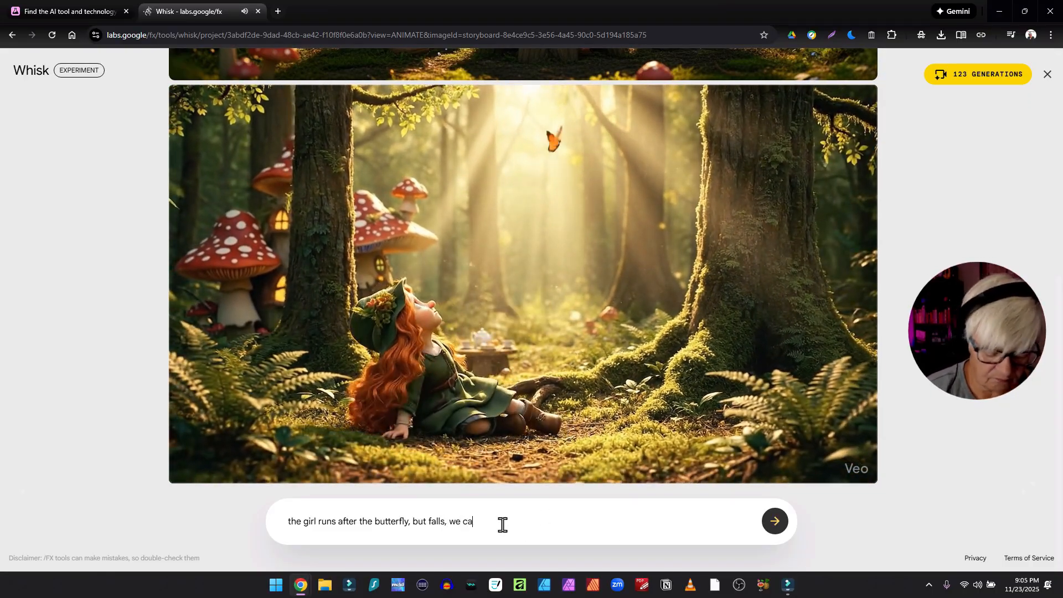
text(n still see the man and woman in the background)
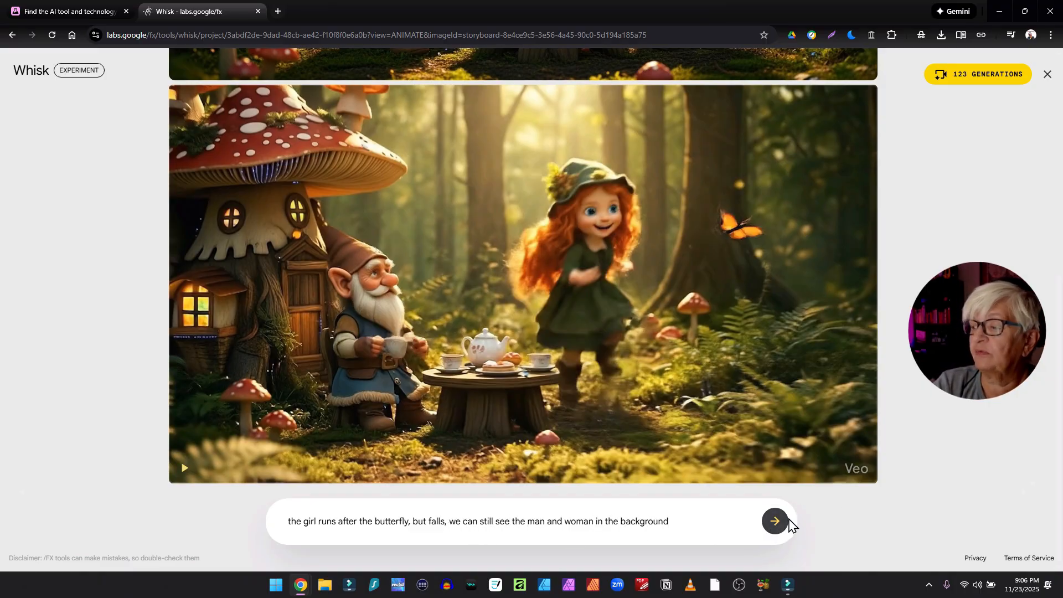
click(776, 522)
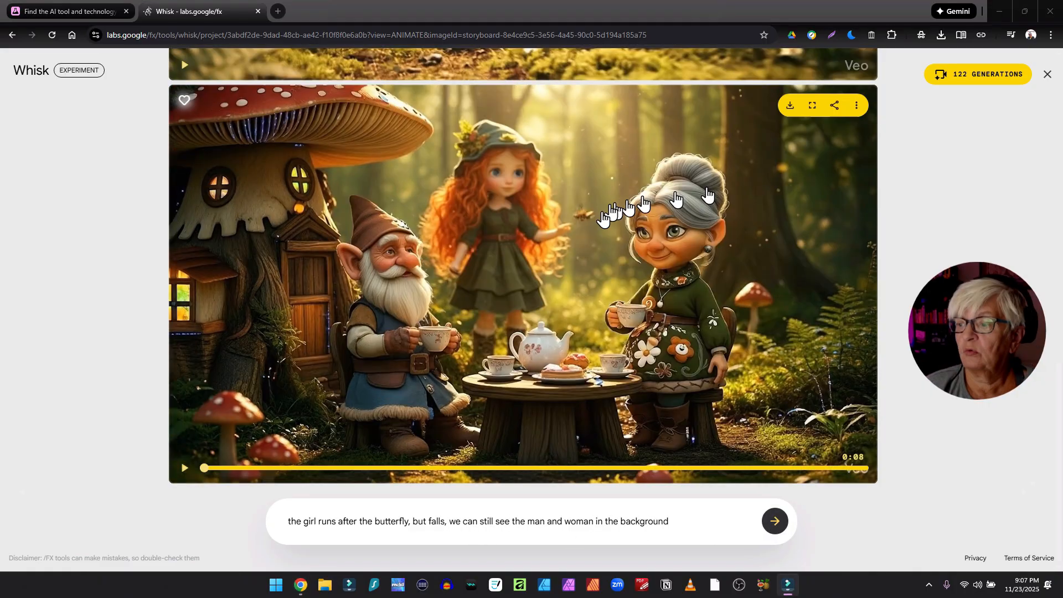
click(185, 468)
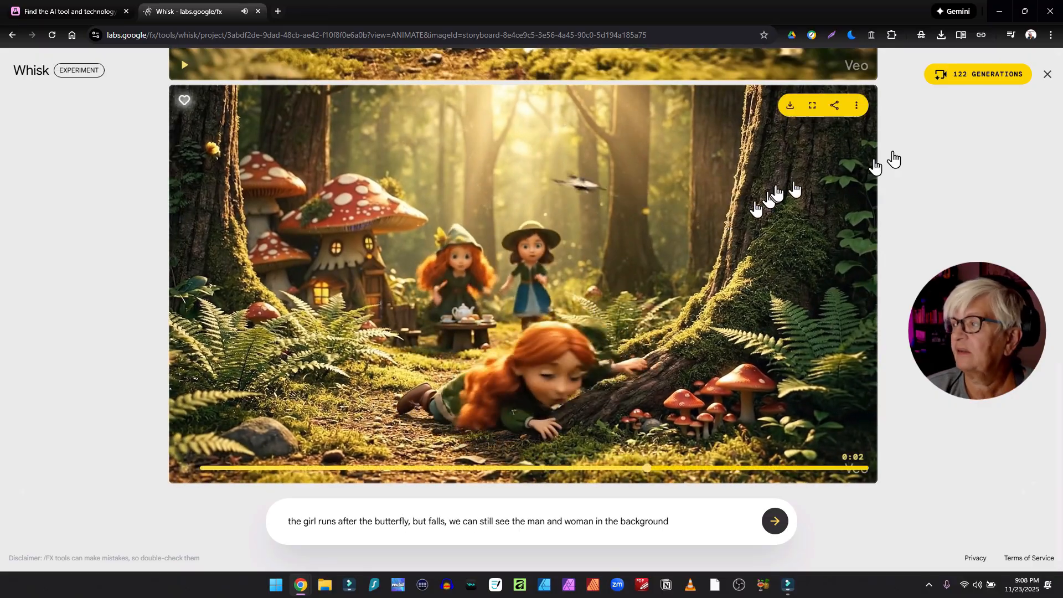
- Close the animation view, open My Library and open the earlier Whisk project from 10/13/25
click(1046, 75)
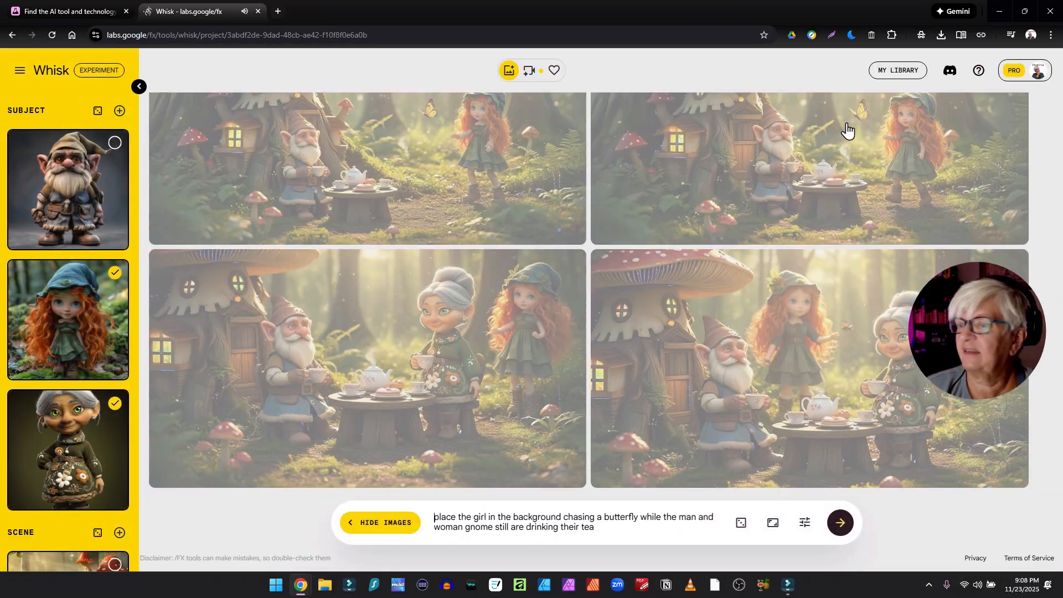
click(891, 75)
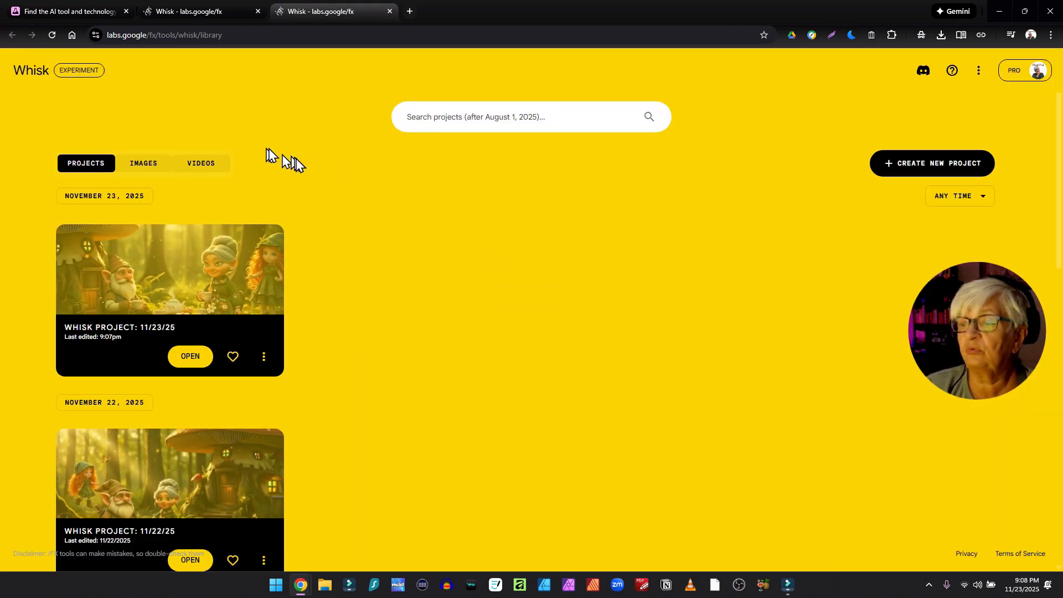
scroll(325, 183, down, 15)
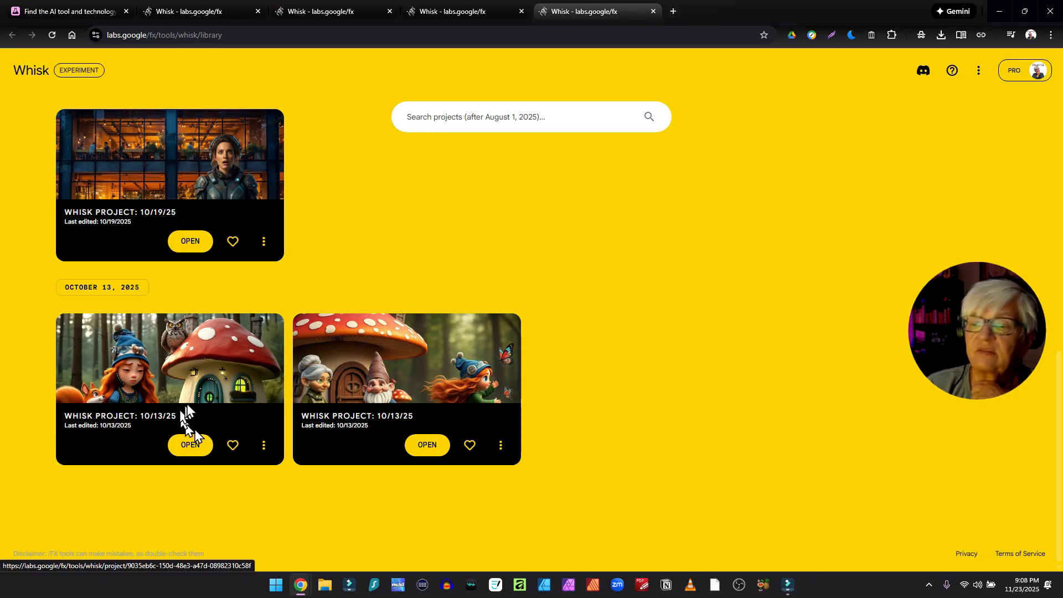
click(189, 444)
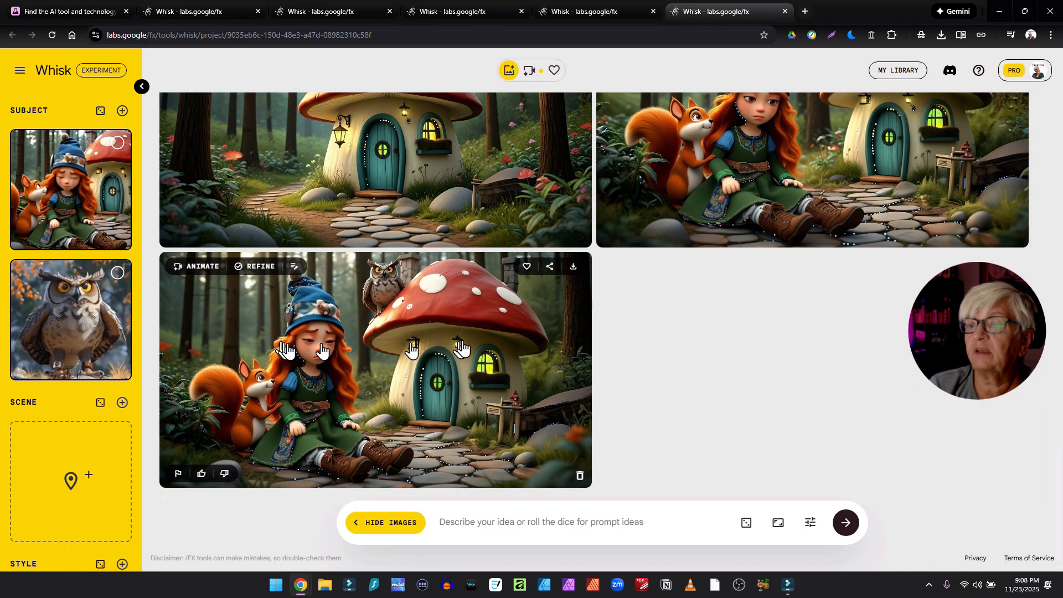
- Scroll through that project's generated gnome images and reference panel to review them
scroll(411, 349, up, 5)
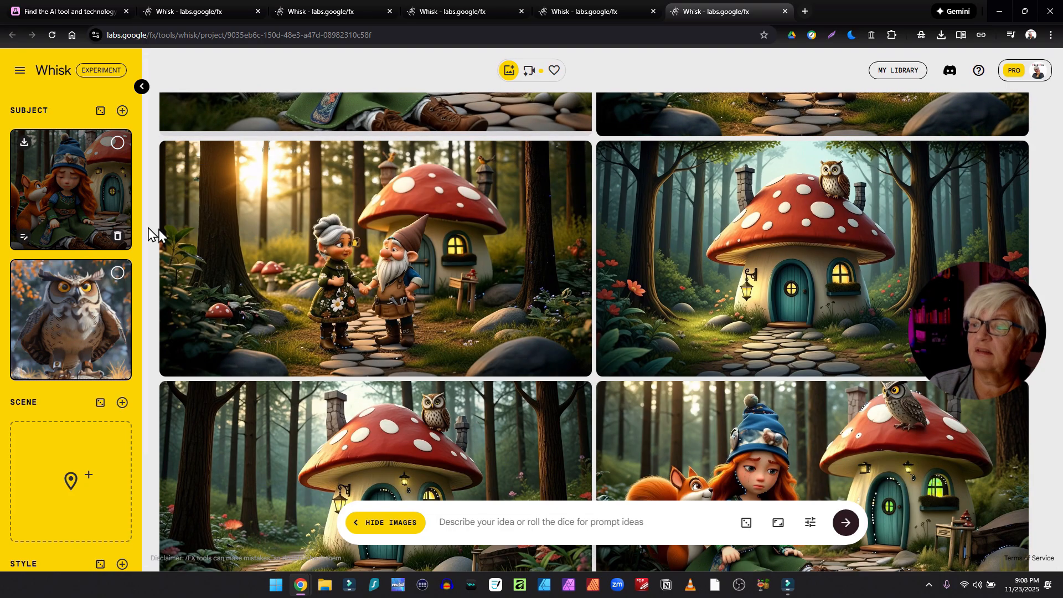
scroll(622, 289, down, 3)
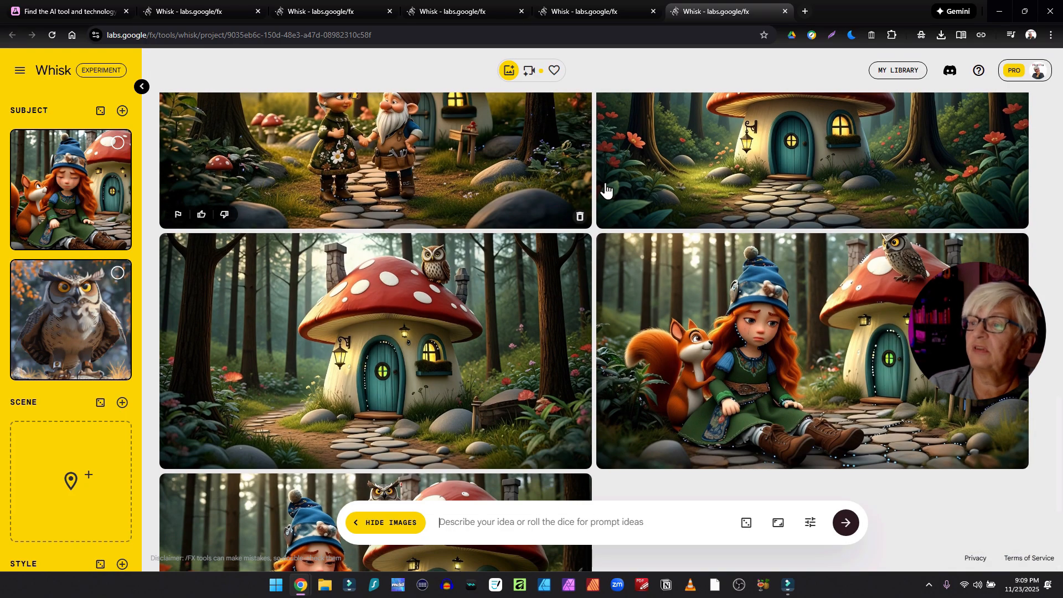
scroll(579, 197, up, 6)
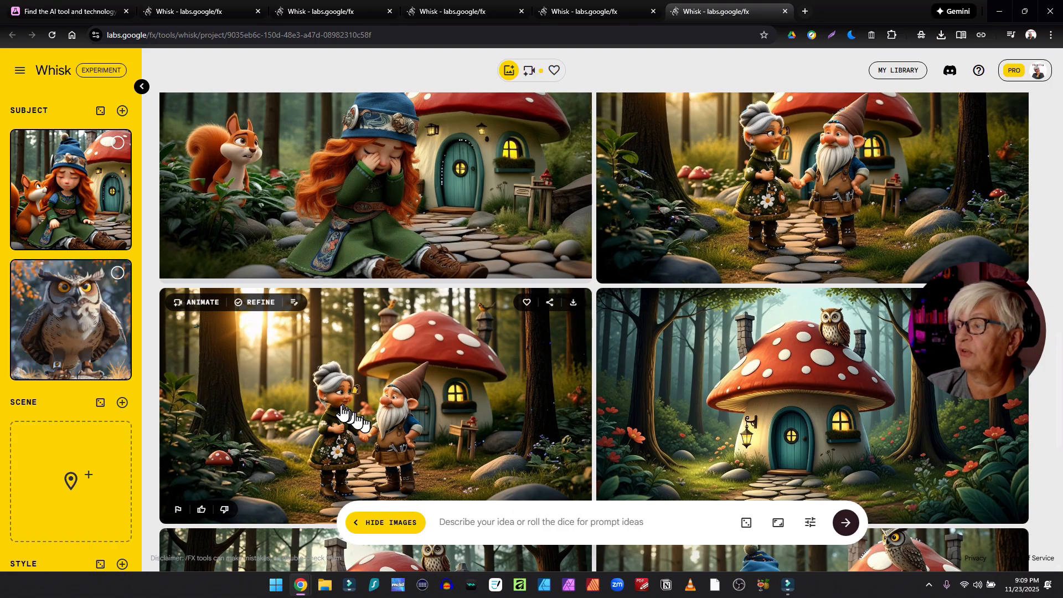
scroll(630, 383, up, 5)
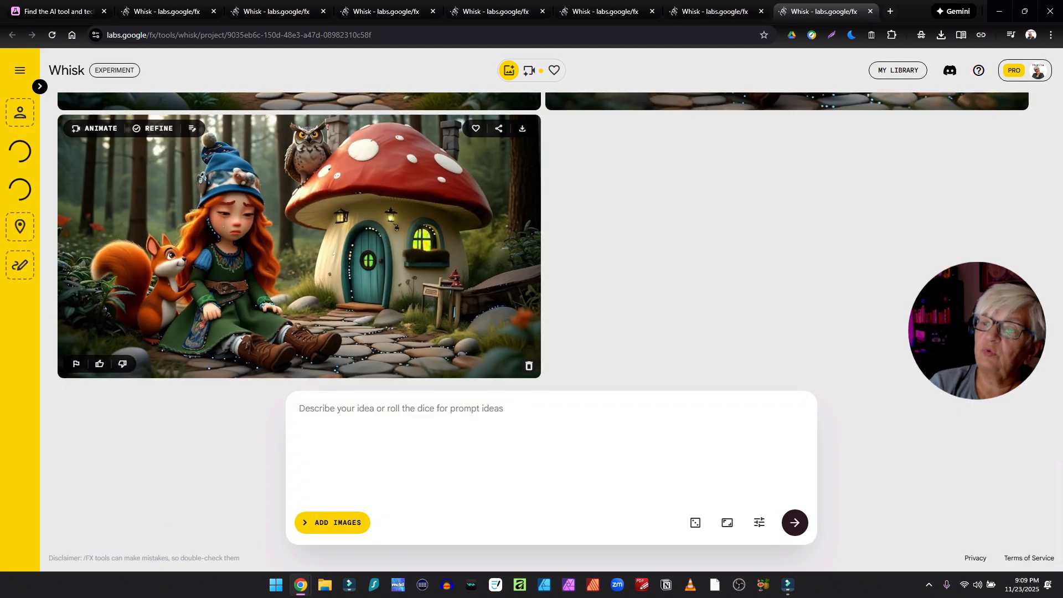
click(39, 88)
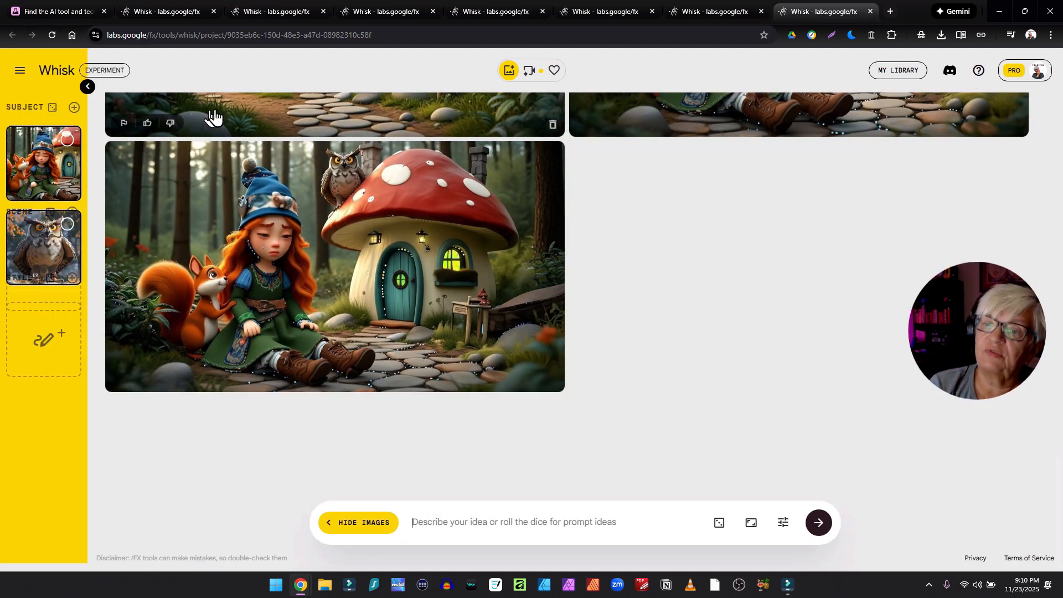
scroll(569, 220, up, 15)
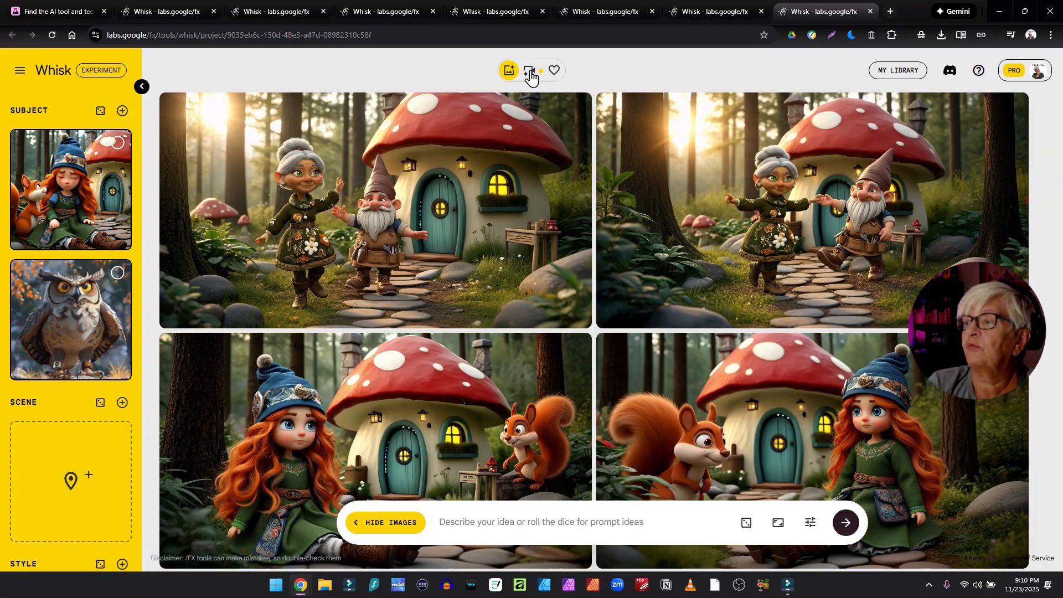
- Switch to the project's videos view and play the clip of the crying red-haired girl with the squirrel
click(530, 72)
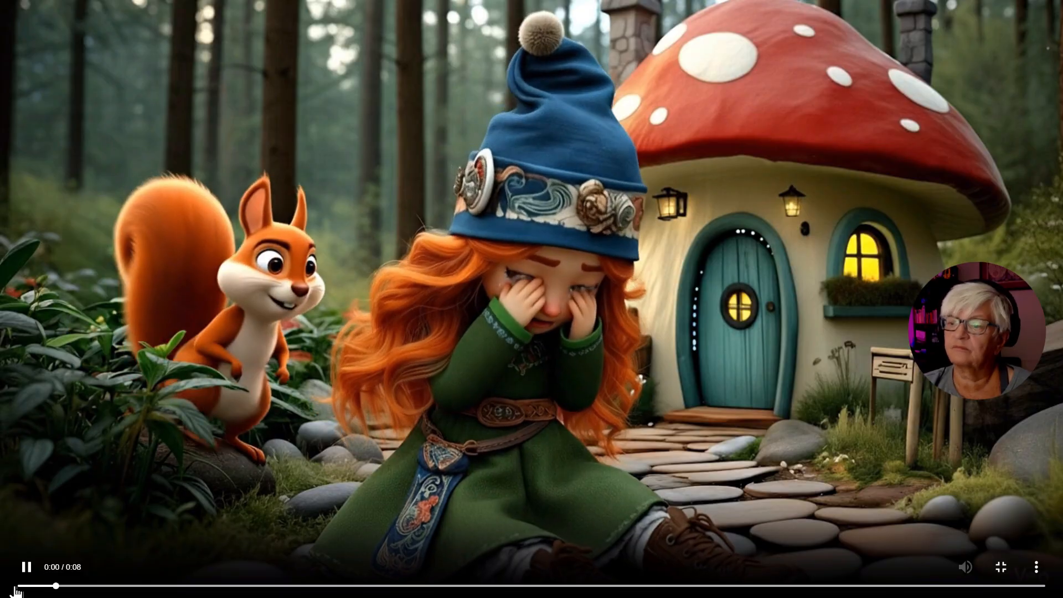
click(16, 587)
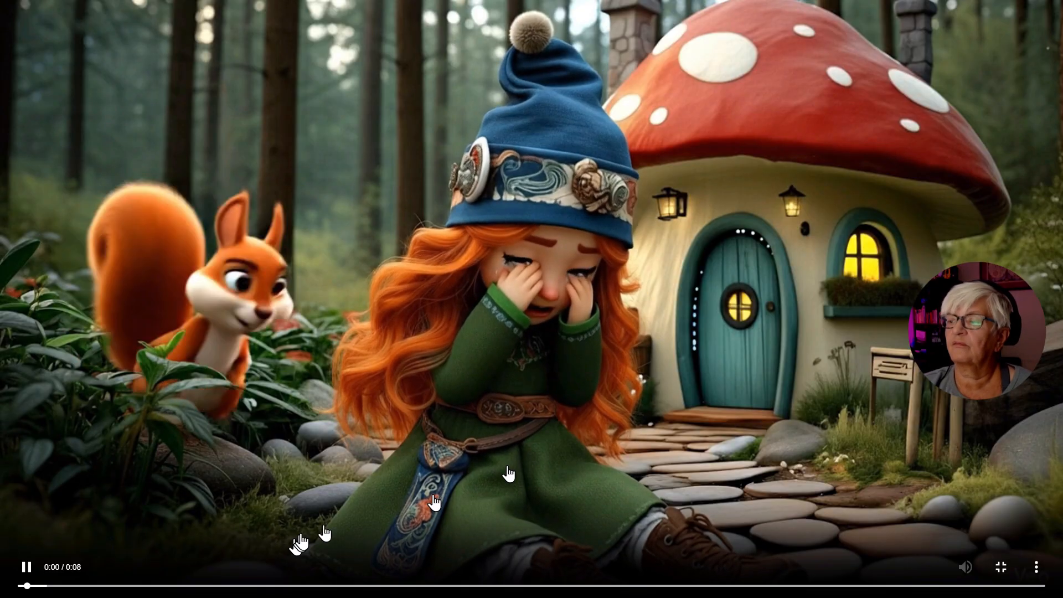